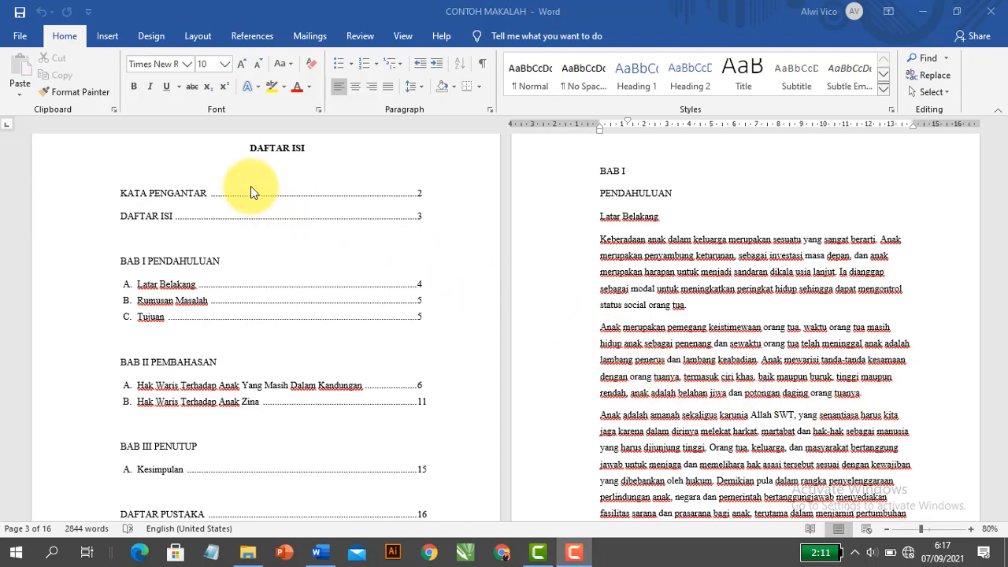
# - Look through the paper from the cover page and table of contents to the closing chapter and bibliography
pyautogui.scroll(1, 252, 186)
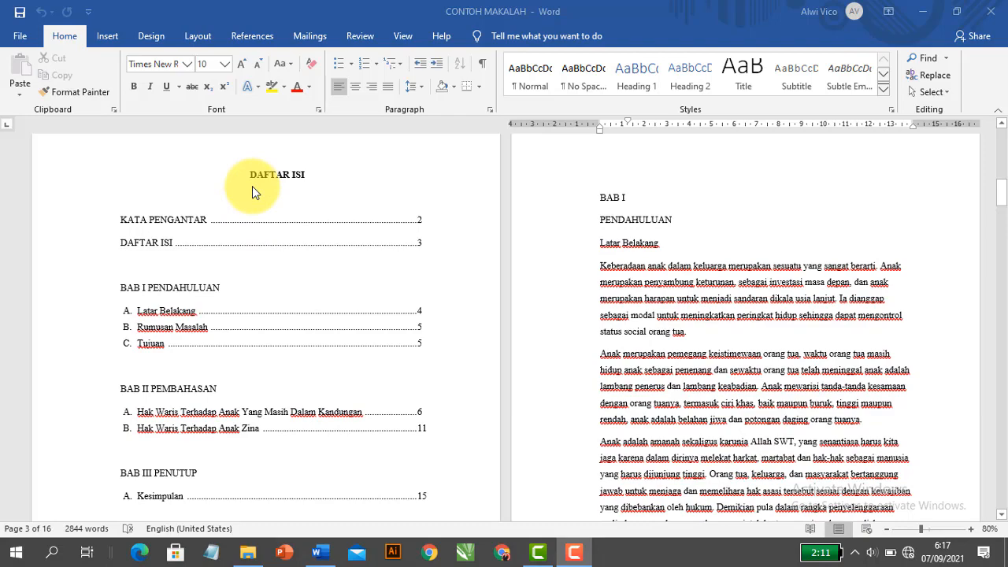
pyautogui.scroll(10, 387, 247)
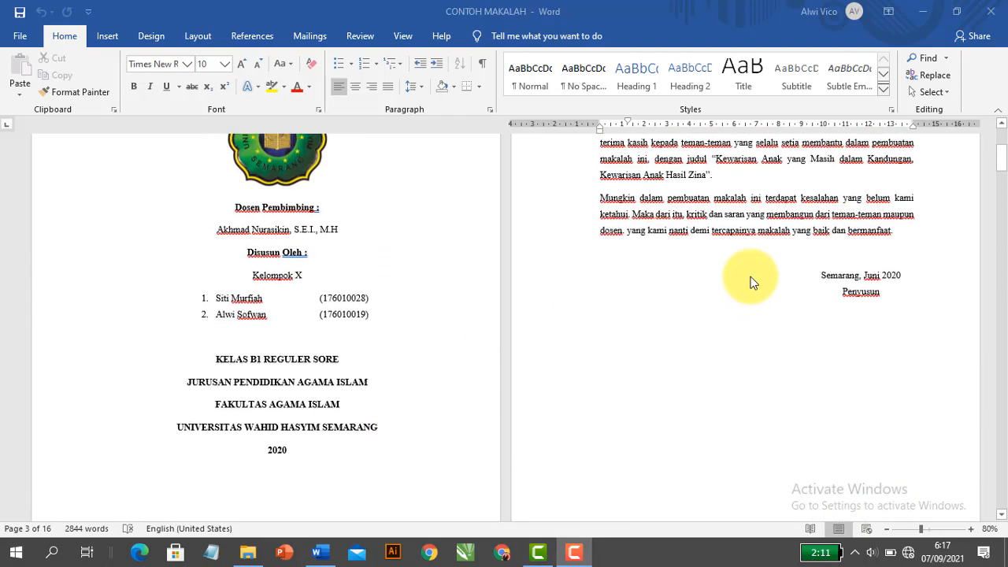
pyautogui.scroll(5, 752, 282)
pyautogui.scroll(-14, 749, 275)
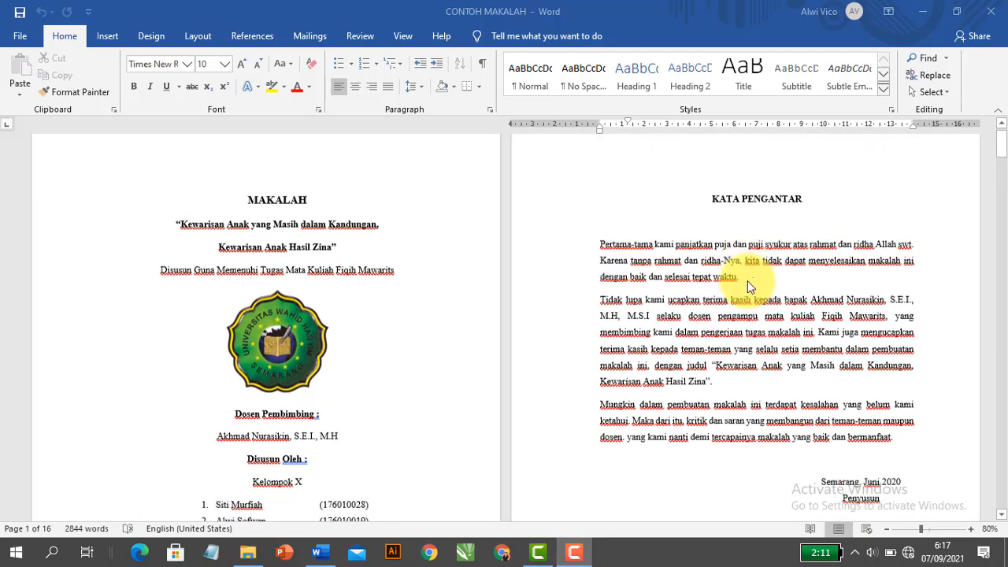
pyautogui.scroll(-3, 738, 289)
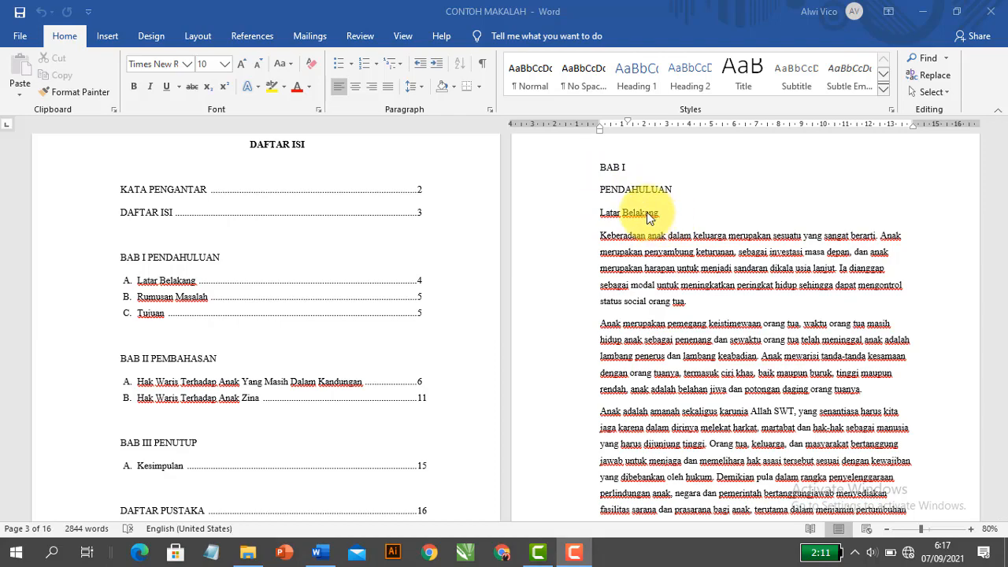
pyautogui.moveTo(1001, 189); pyautogui.dragTo(1002, 479)
pyautogui.scroll(5, 723, 362)
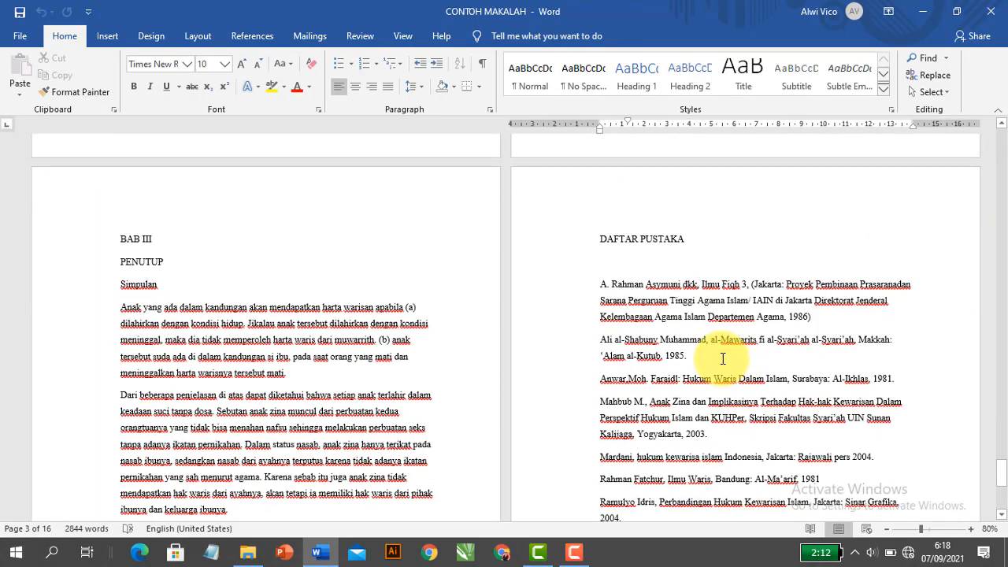
pyautogui.moveTo(1002, 481); pyautogui.dragTo(1002, 130)
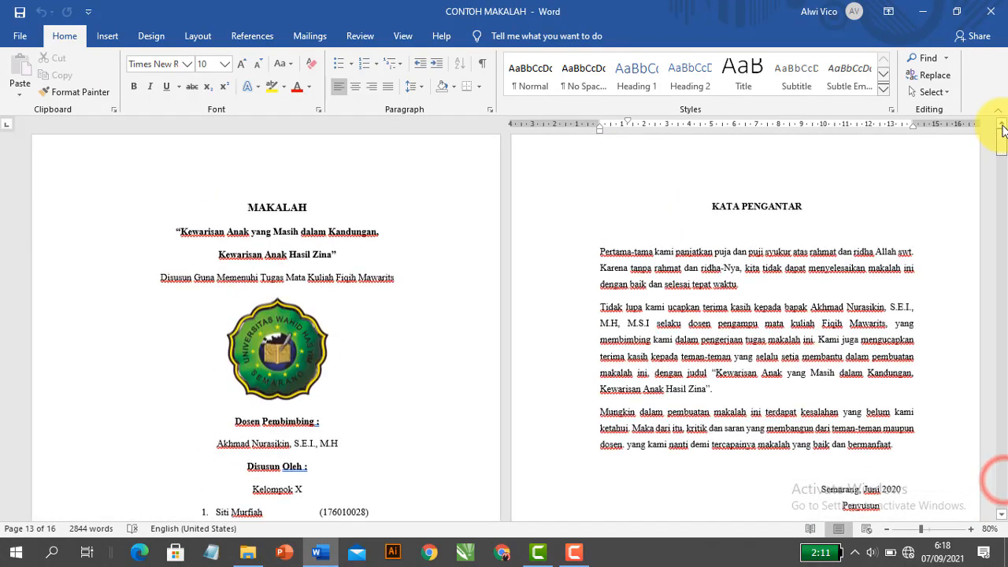
# - Make the two-line chapter heading BAB I PENDAHULUAN bold and centered
pyautogui.scroll(-10, 686, 232)
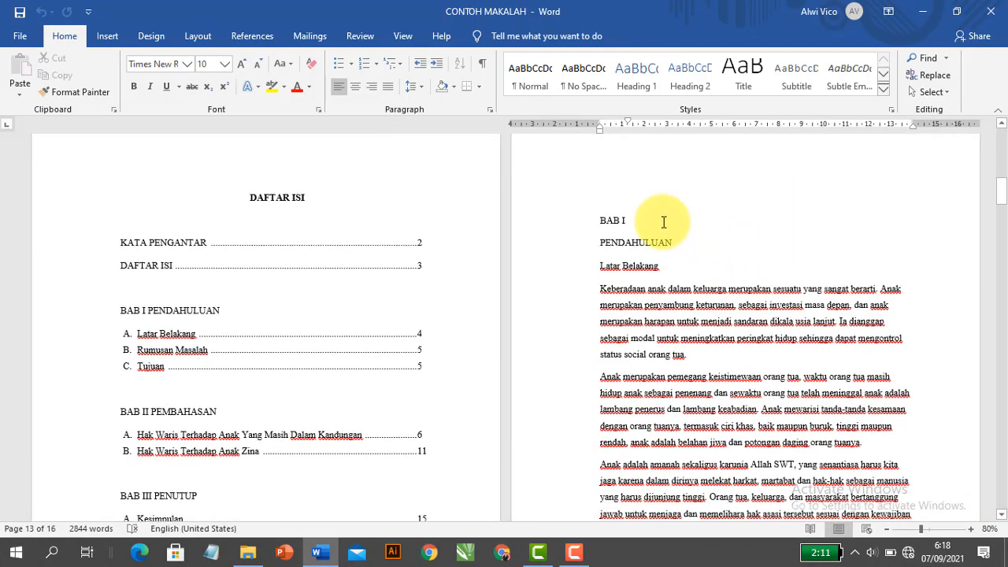
pyautogui.scroll(-1, 612, 218)
pyautogui.moveTo(597, 195); pyautogui.dragTo(674, 217)
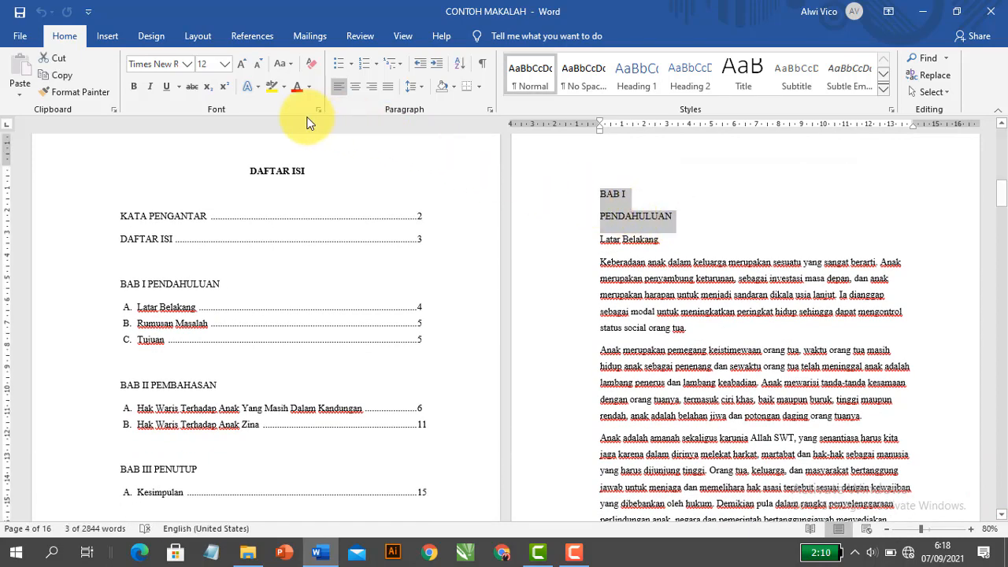
pyautogui.click(132, 88)
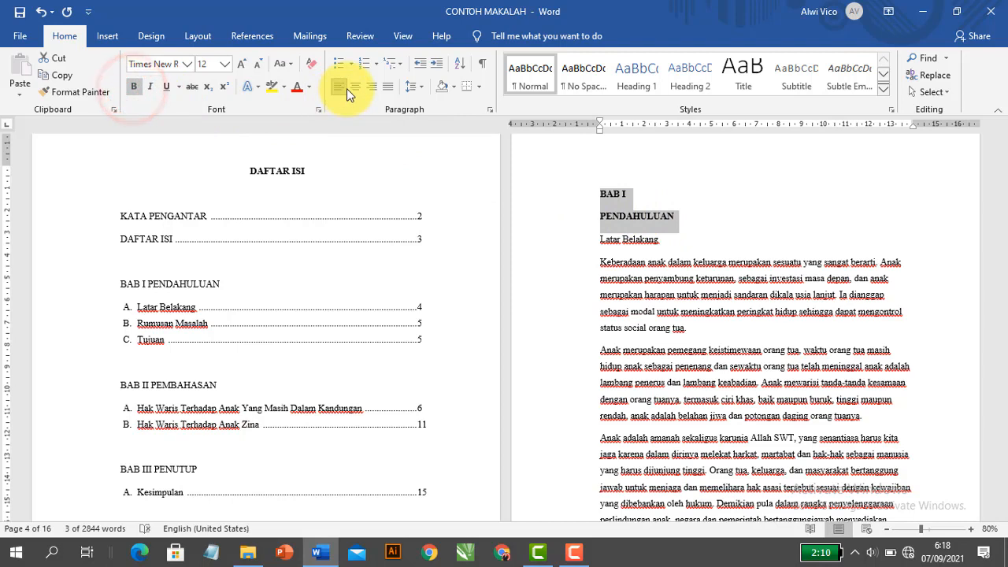
pyautogui.click(352, 87)
pyautogui.click(783, 220)
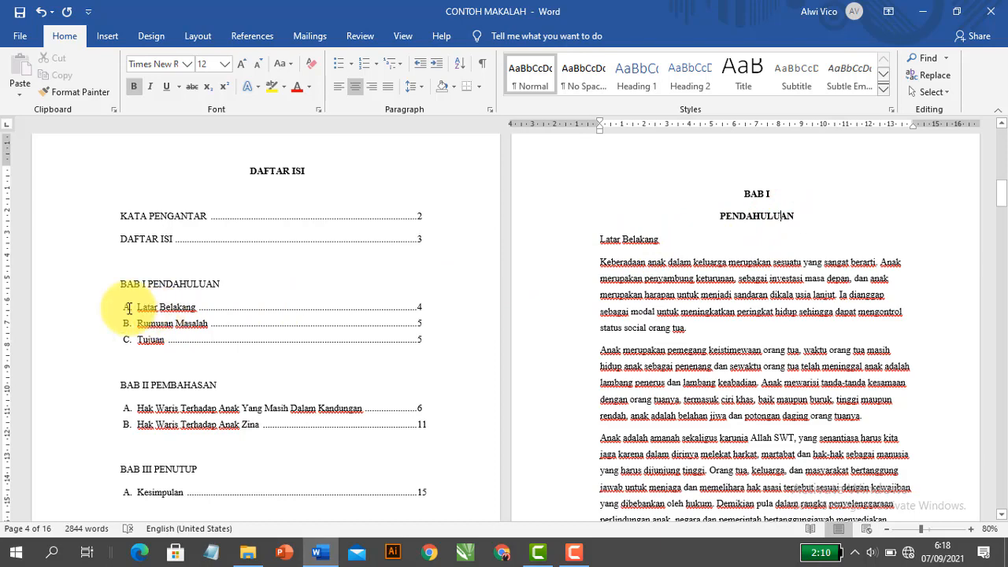
# - Apply the A., B., C. numbering format to the Latar Belakang subheading under BAB I
pyautogui.click(595, 241)
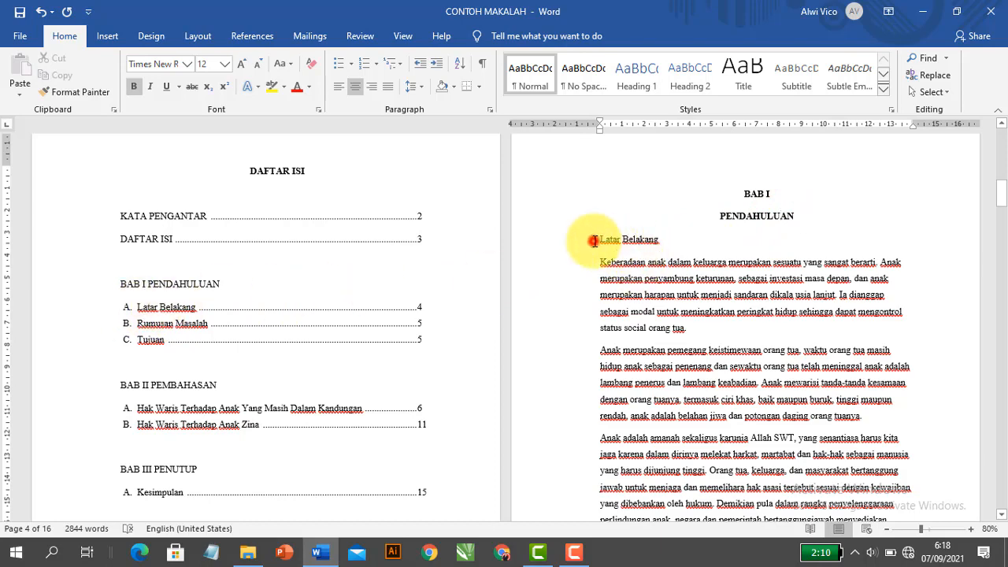
pyautogui.scroll(-10, 614, 255)
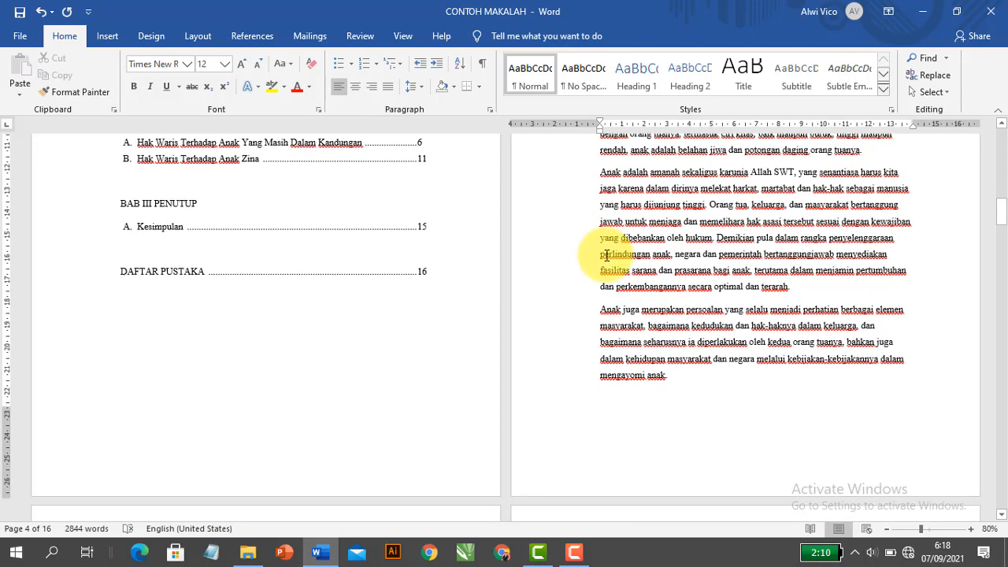
pyautogui.scroll(7, 607, 263)
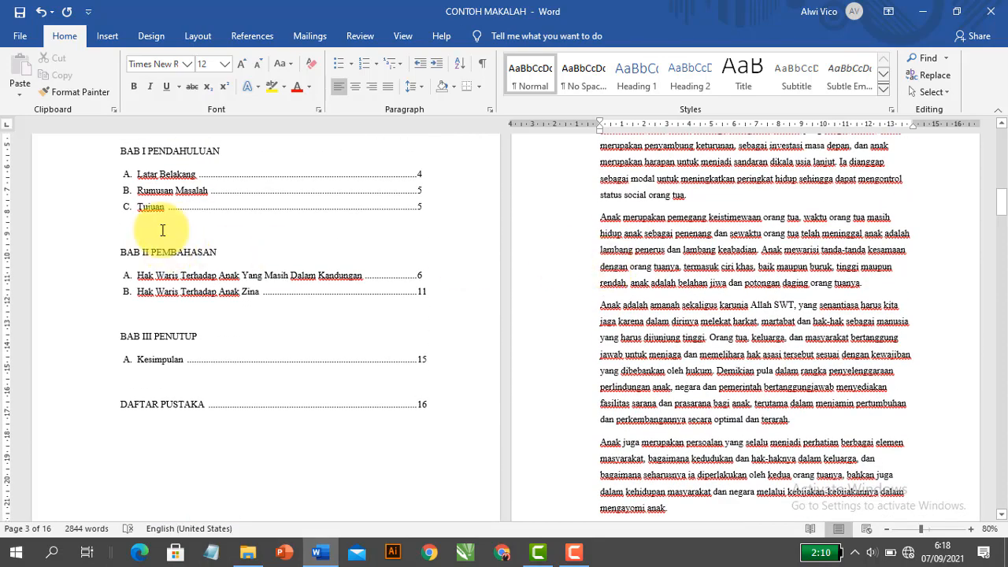
pyautogui.scroll(4, 574, 232)
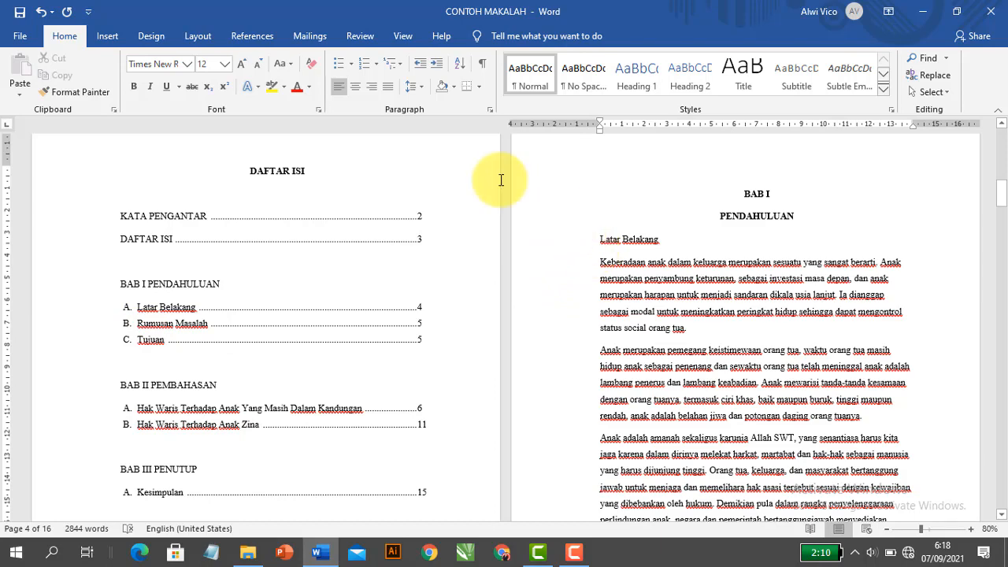
pyautogui.click(379, 69)
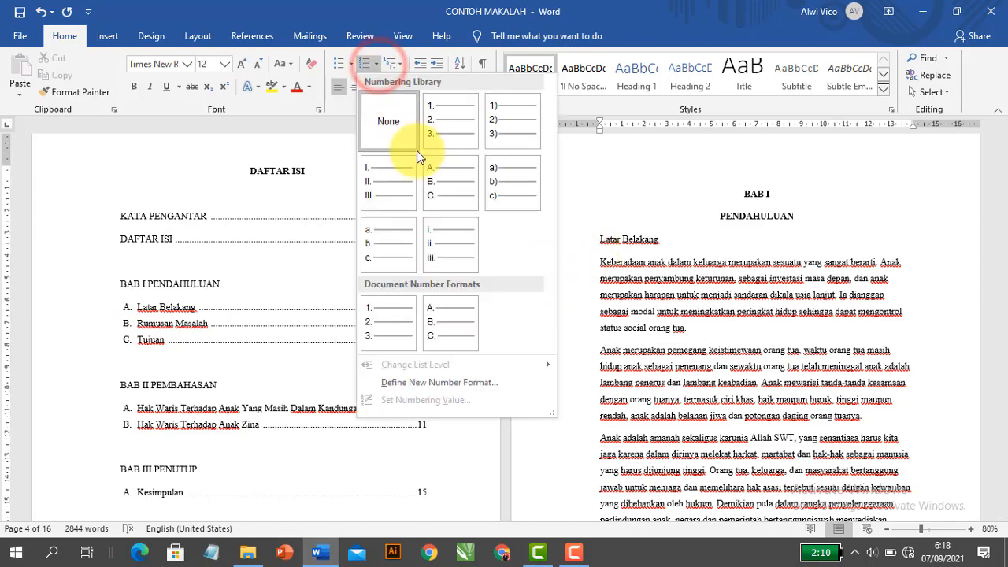
pyautogui.click(438, 187)
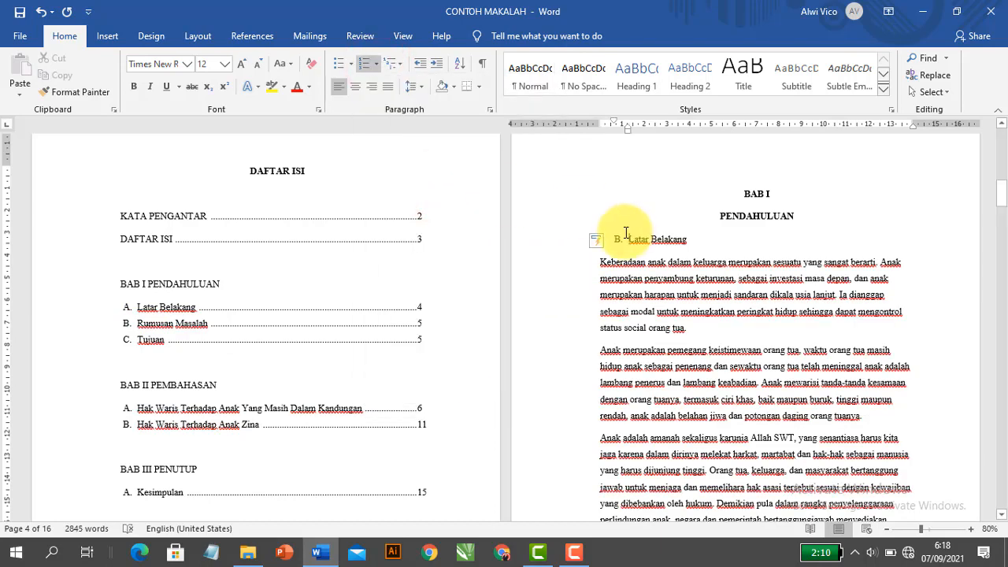
# - Restart the Latar Belakang subheading's numbering at A as a new list and reduce its left indent to about 0.75 cm
pyautogui.scroll(-3, 619, 228)
pyautogui.scroll(2, 596, 234)
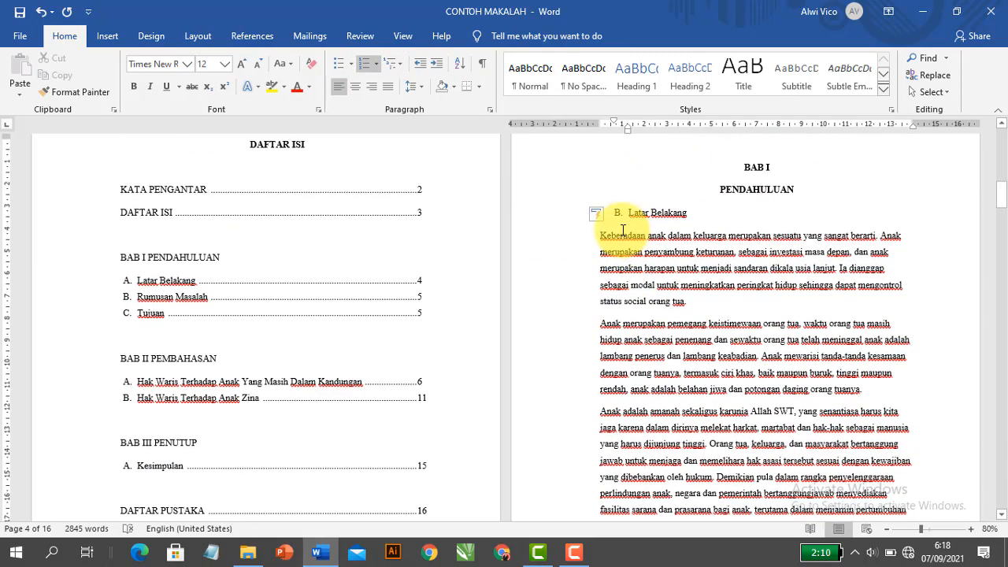
pyautogui.scroll(3, 630, 260)
pyautogui.click(619, 317)
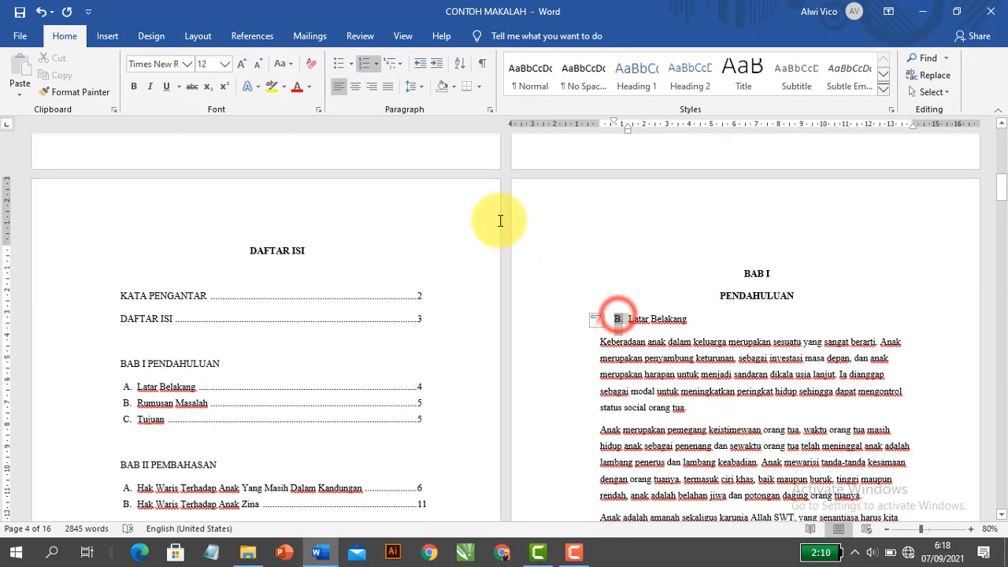
pyautogui.click(374, 68)
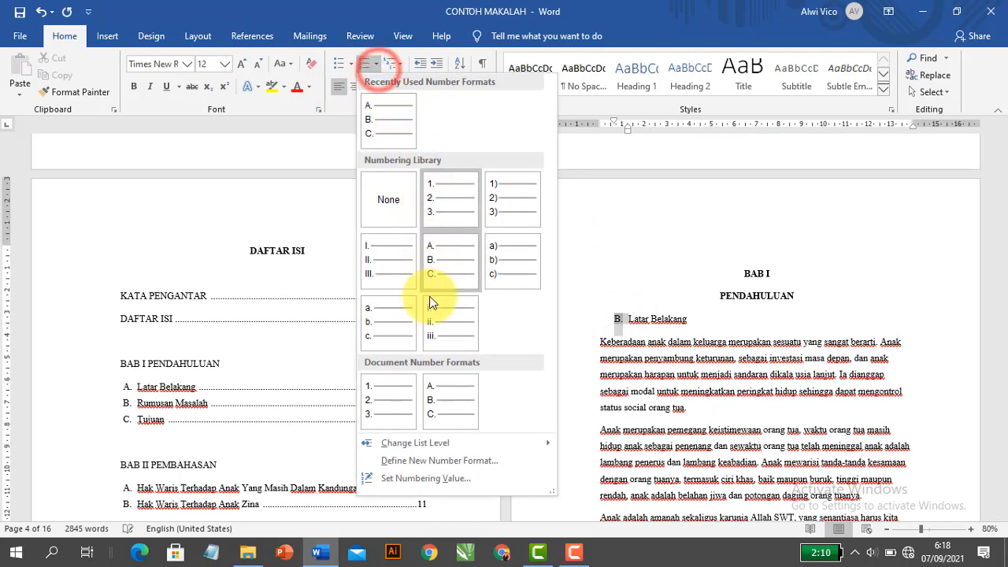
pyautogui.click(408, 479)
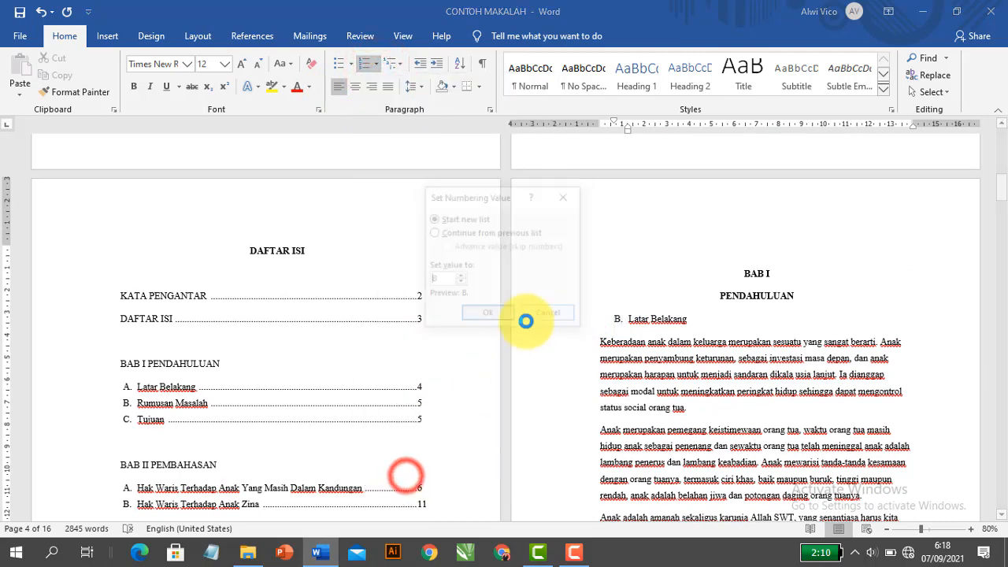
pyautogui.click(486, 315)
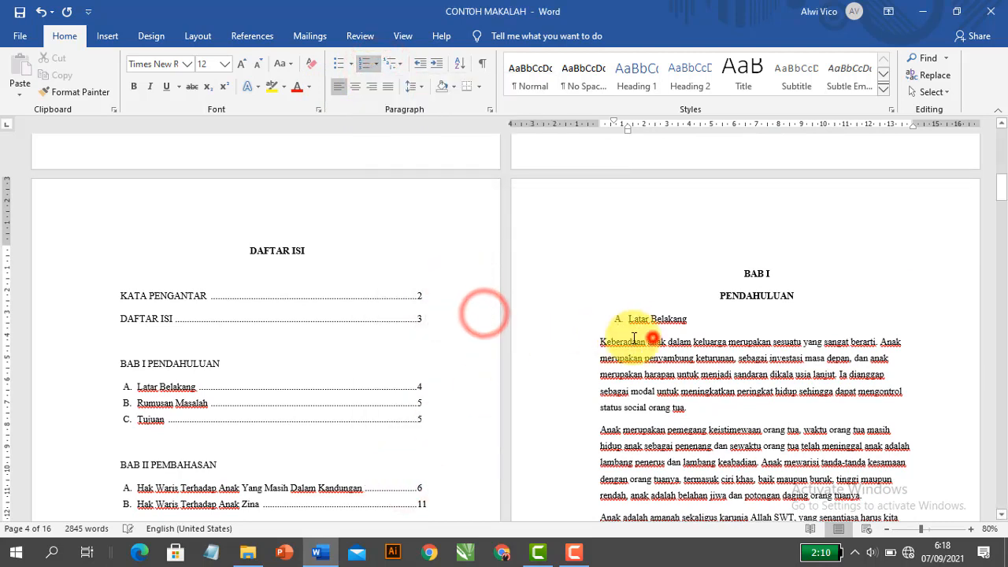
pyautogui.click(614, 319)
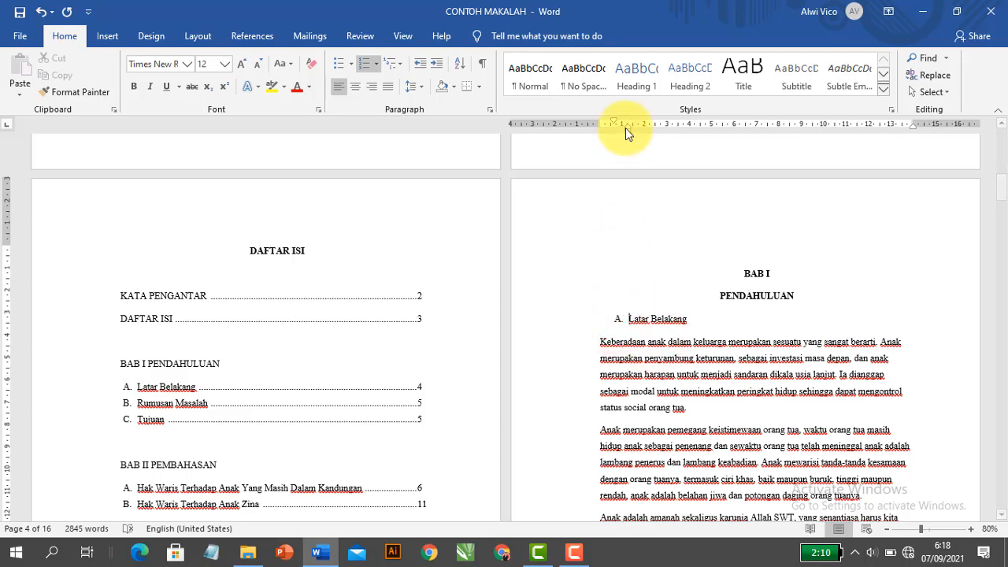
pyautogui.moveTo(630, 134); pyautogui.dragTo(615, 133)
# - Indent the first body paragraph, beginning "Keberadaan anak", as unnumbered text aligned with the Latar Belakang subheading
pyautogui.click(599, 341)
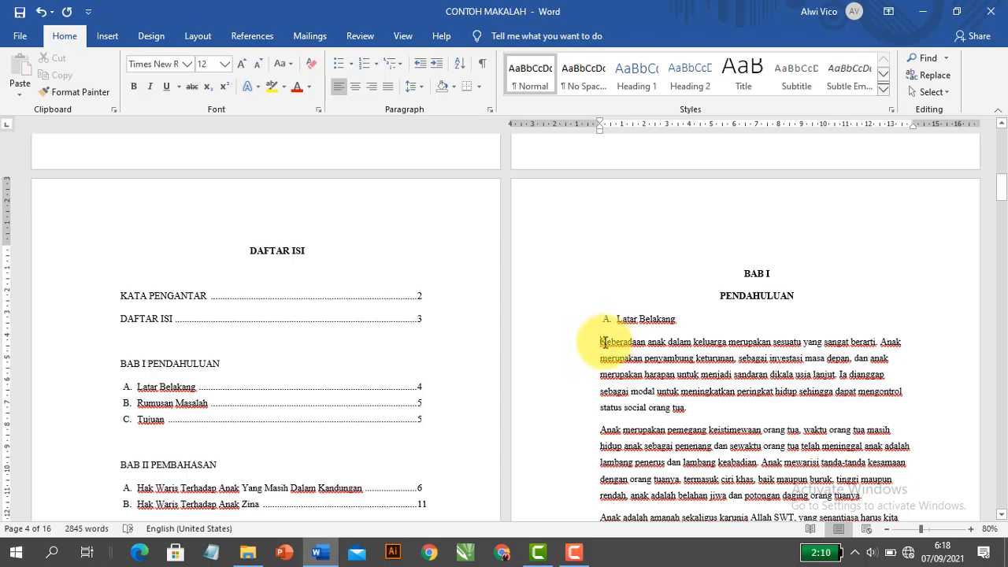
pyautogui.press('BackSpace')
pyautogui.press('Return')
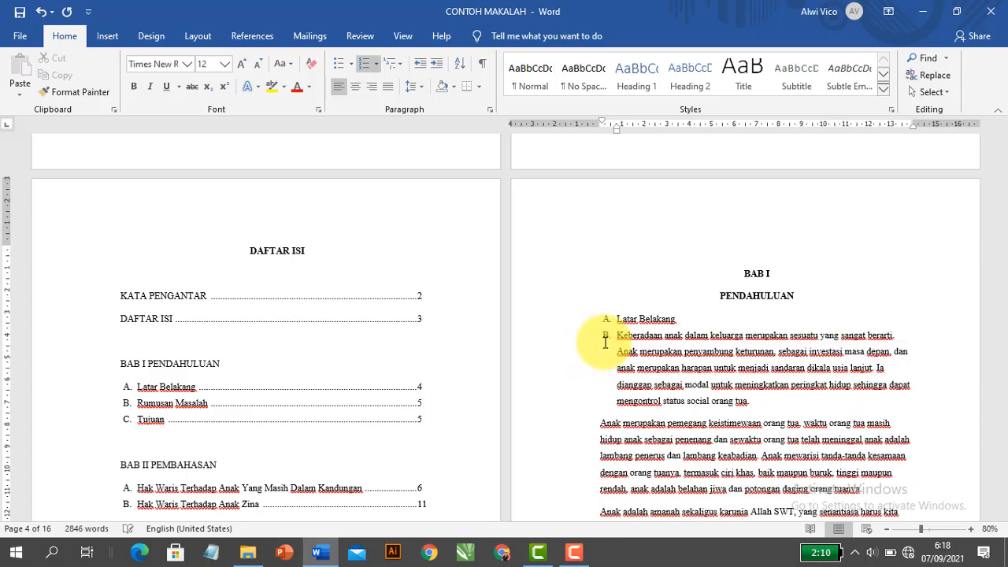
# - Give the second body paragraph, beginning "Anak merupakan pemegang", the same indent as the paragraph above it
pyautogui.scroll(-1, 568, 370)
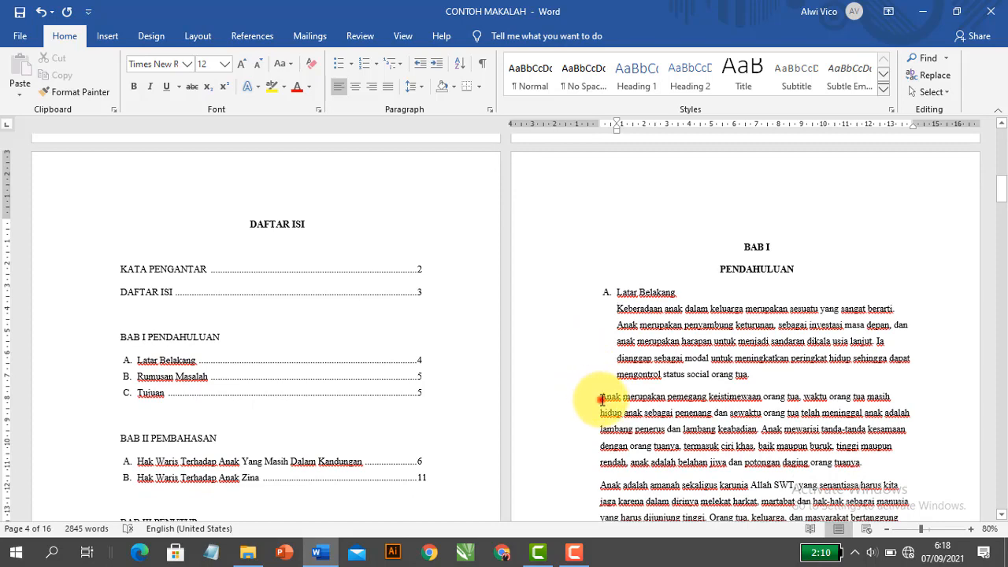
pyautogui.click(602, 399)
pyautogui.press('Delete')
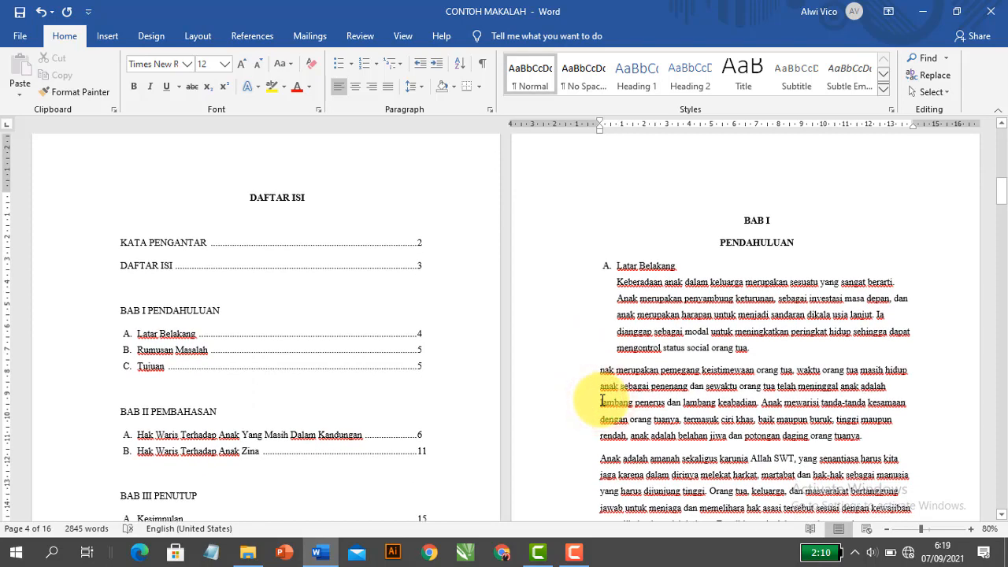
pyautogui.hotkey('ctrl', 'z')
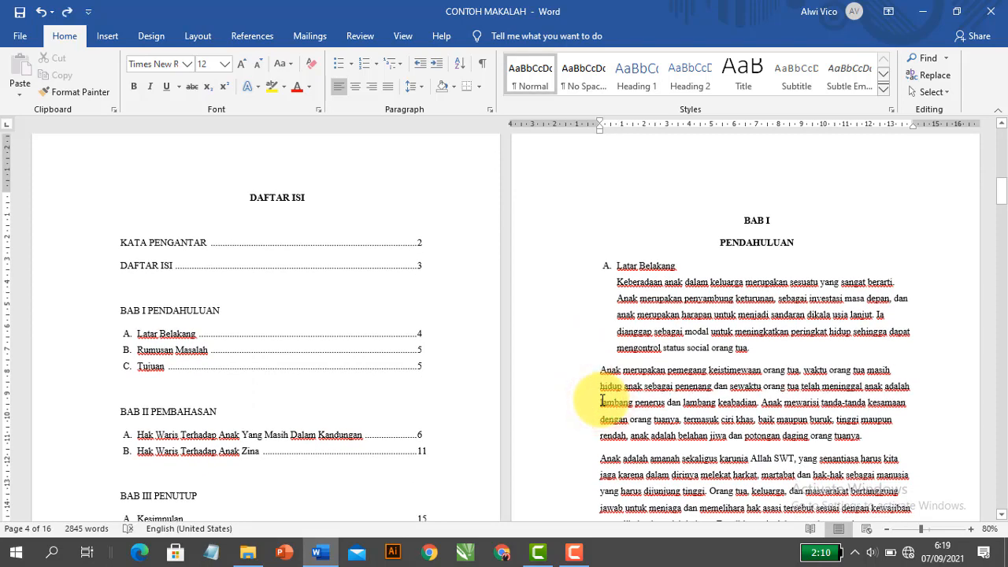
pyautogui.press('BackSpace')
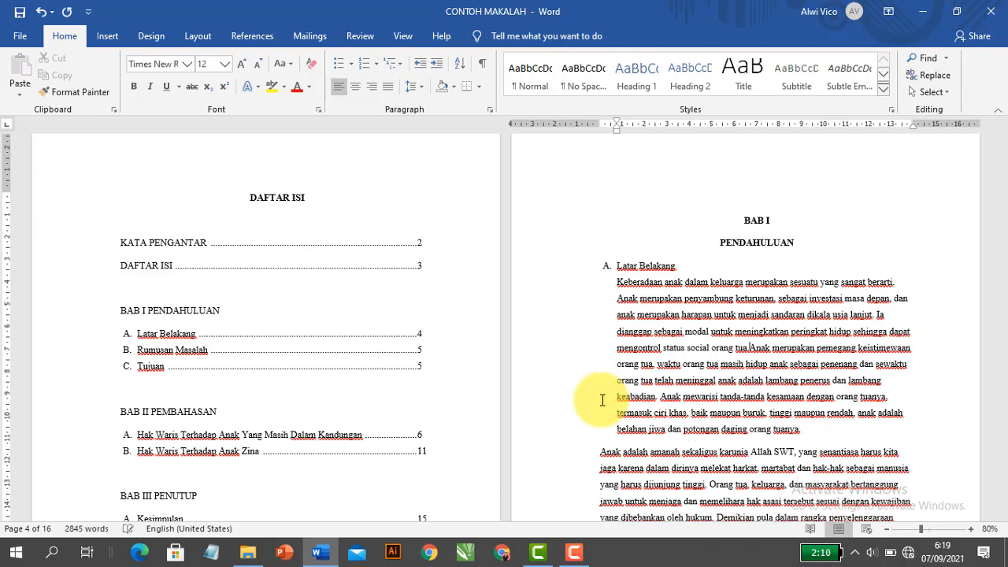
pyautogui.press('Return')
# - Match the indent of the last two Latar Belakang paragraphs, "Anak adalah amanah" and "Anak juga merupakan", to the paragraphs above
pyautogui.scroll(-1, 596, 401)
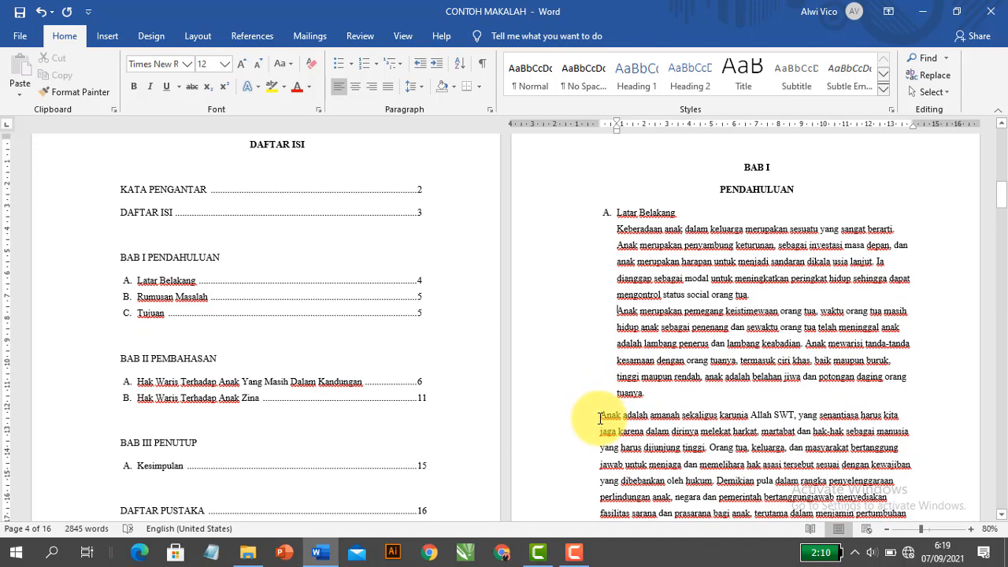
pyautogui.press('BackSpace')
pyautogui.press('Return')
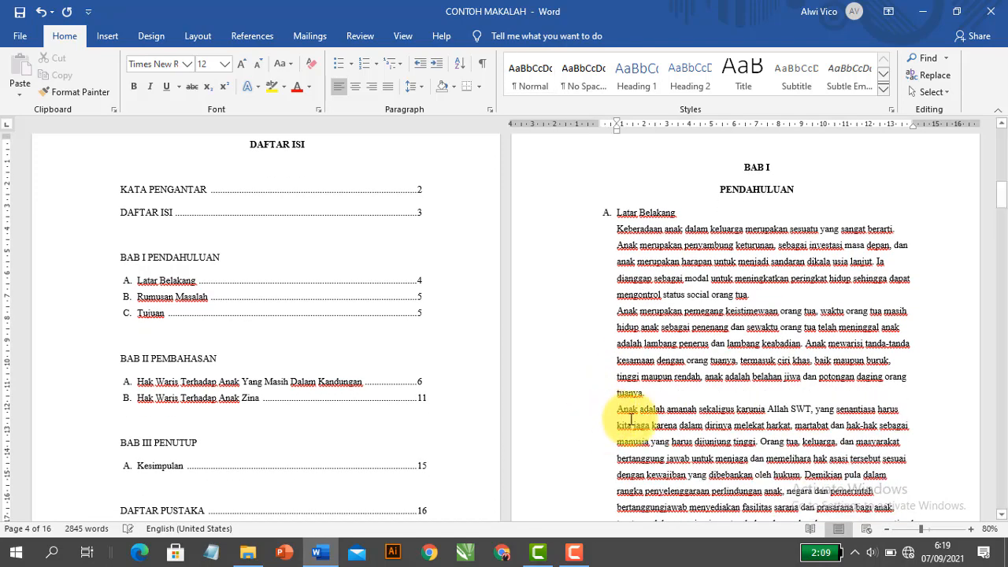
pyautogui.scroll(-2, 630, 420)
pyautogui.scroll(-3, 631, 420)
pyautogui.click(600, 270)
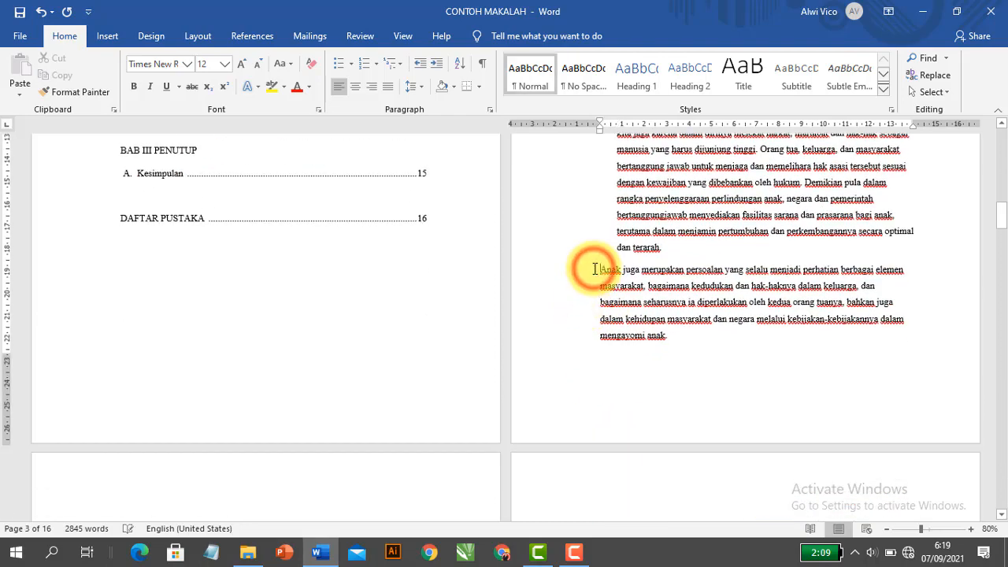
pyautogui.press('BackSpace')
pyautogui.press('Return')
# - Justify all body paragraphs under the Latar Belakang subheading
pyautogui.scroll(-4, 581, 292)
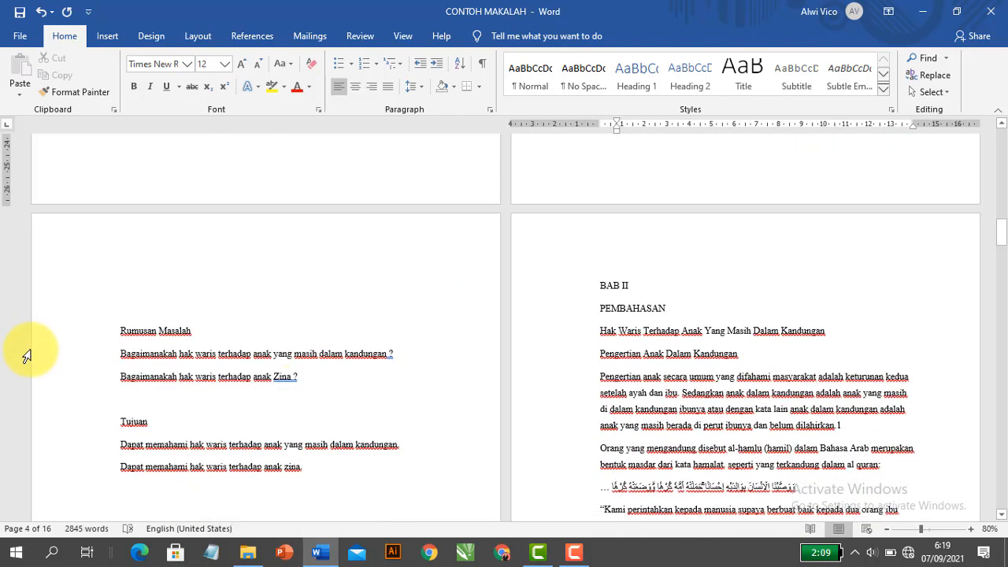
pyautogui.scroll(9, 603, 308)
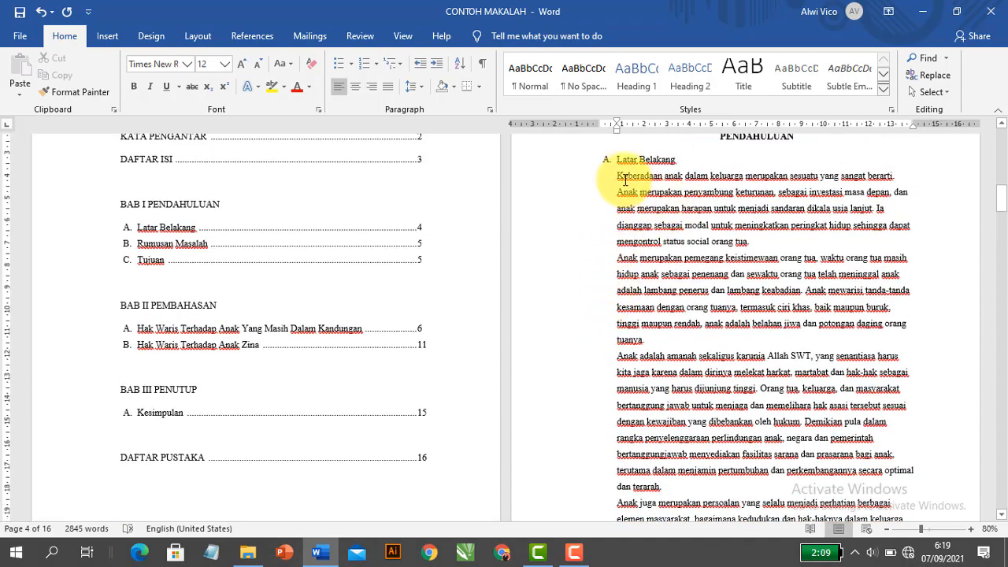
pyautogui.moveTo(615, 176); pyautogui.dragTo(734, 426)
pyautogui.click(388, 86)
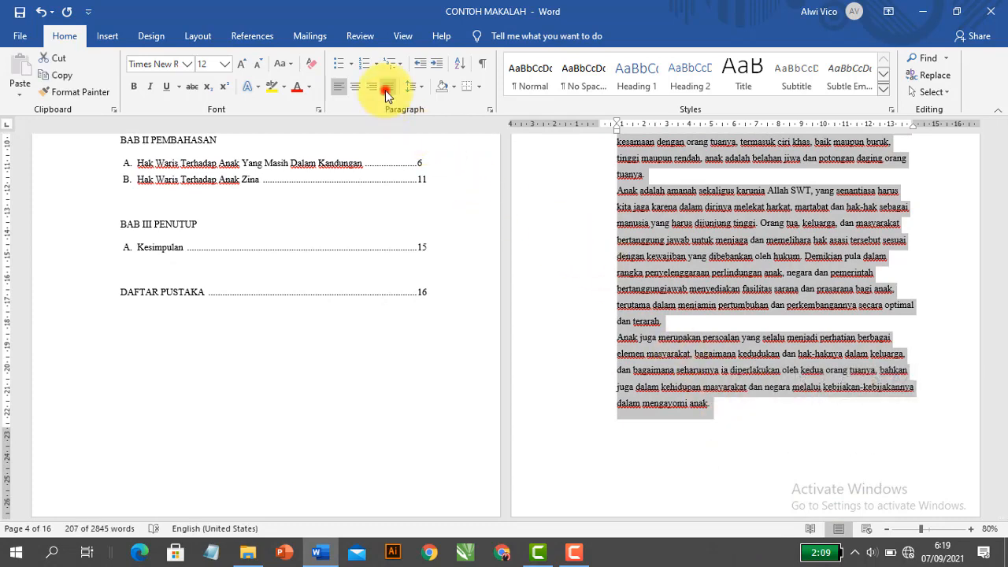
pyautogui.click(636, 282)
pyautogui.scroll(5, 630, 284)
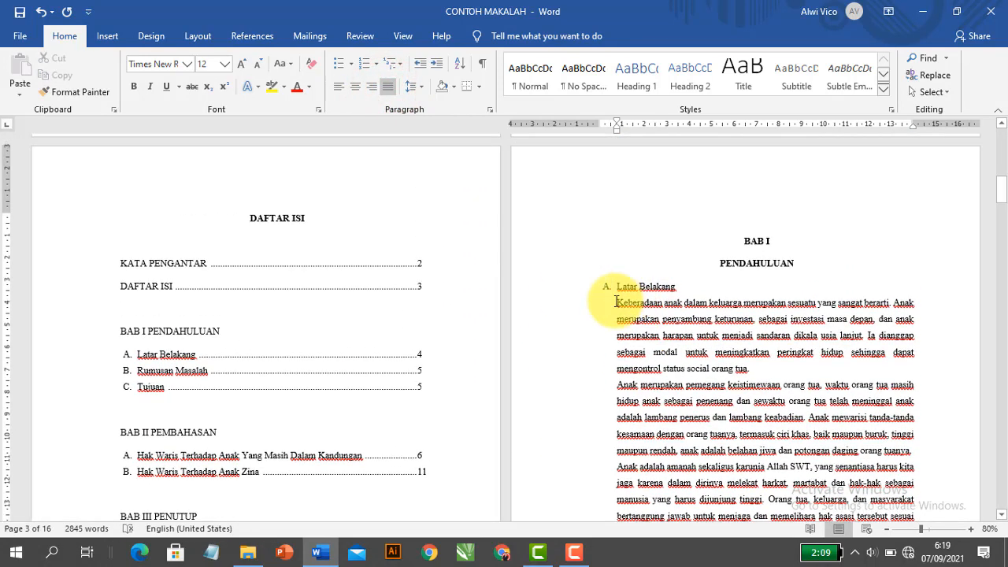
# - Add a first-line indent to the Latar Belakang paragraphs beginning "Keberadaan anak", "Anak merupakan pemegang" and "Anak juga merupakan"
pyautogui.press('Tab')
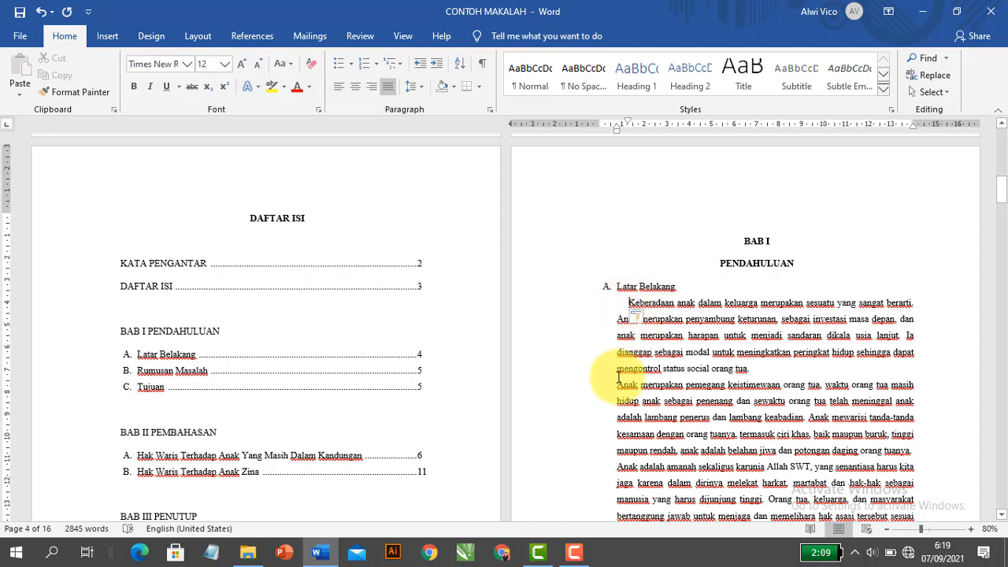
pyautogui.press('Tab')
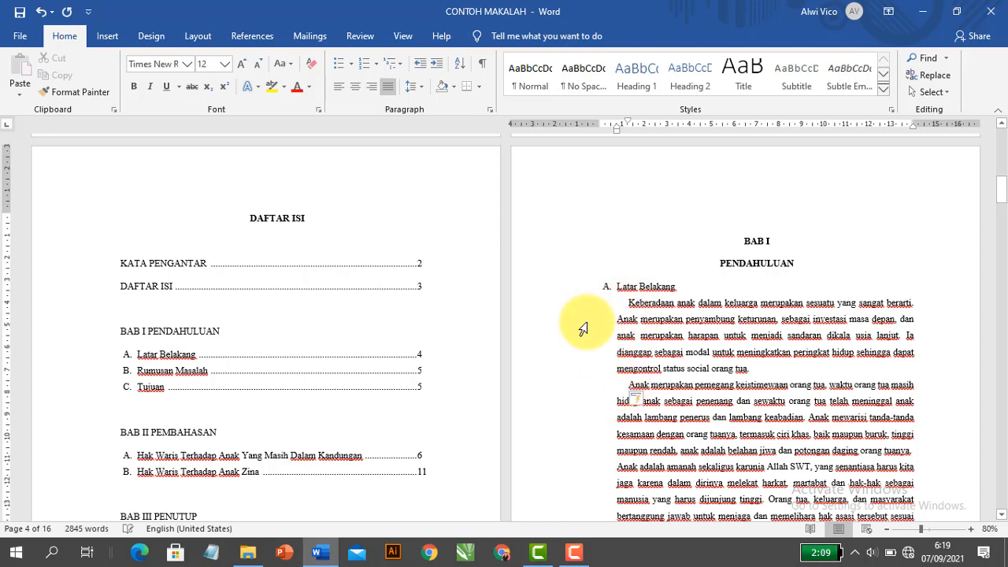
pyautogui.scroll(-3, 583, 323)
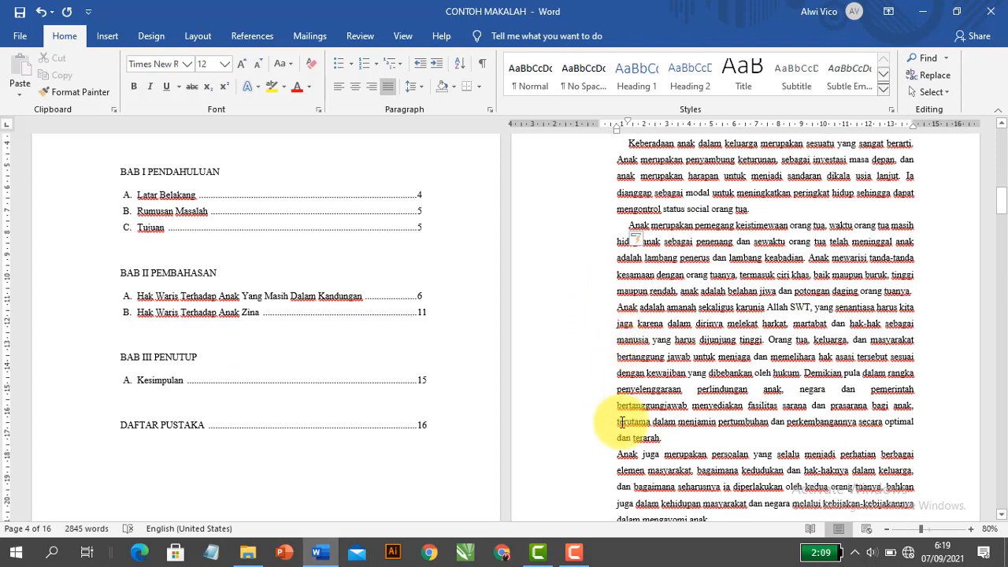
pyautogui.scroll(-2, 615, 394)
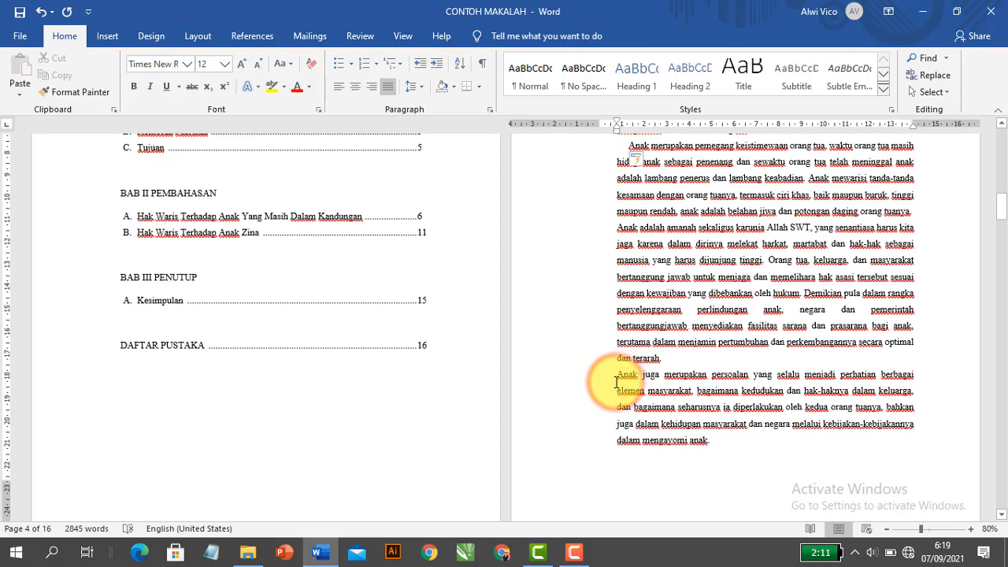
pyautogui.press('Tab')
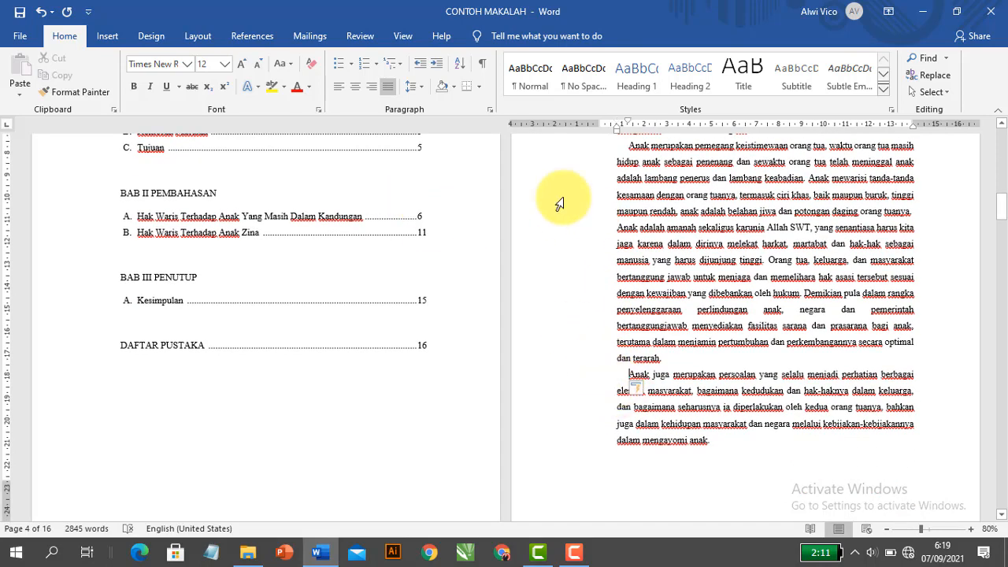
pyautogui.click(424, 92)
pyautogui.click(424, 91)
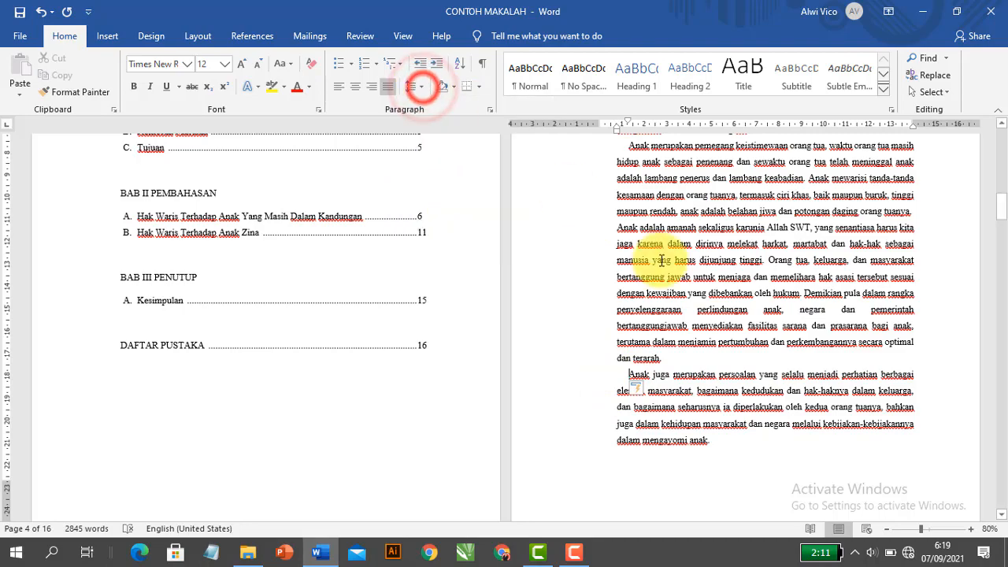
# - Copy the lettered format of the Latar Belakang subheading onto the Rumusan Masalah line with Format Painter
pyautogui.scroll(-6, 662, 264)
pyautogui.scroll(-2, 658, 281)
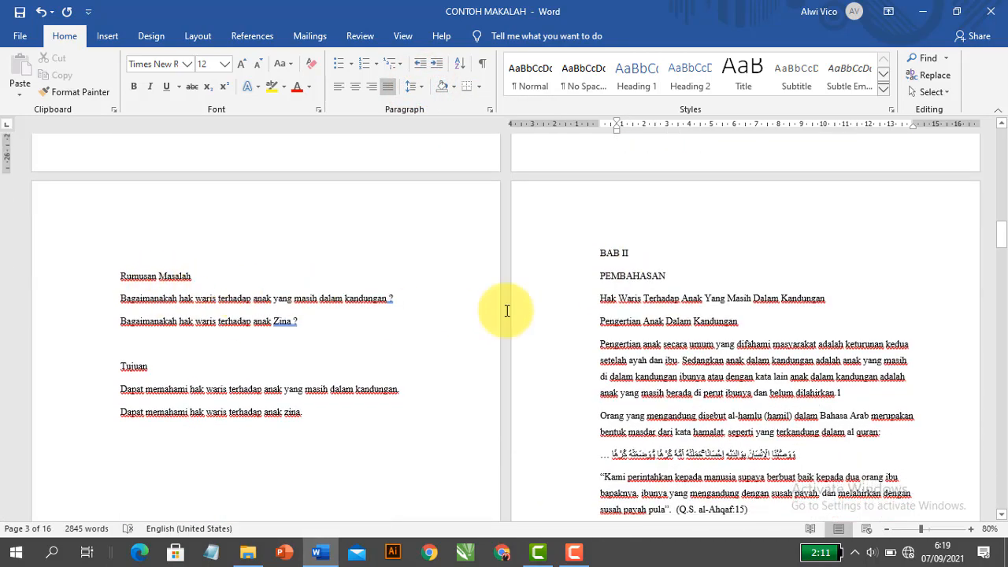
pyautogui.scroll(10, 654, 304)
pyautogui.scroll(3, 655, 306)
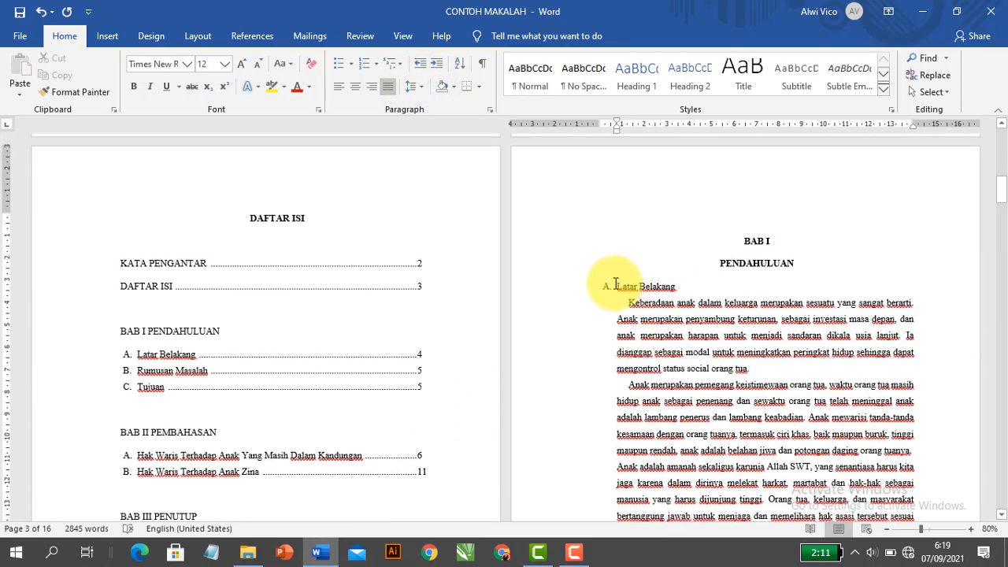
pyautogui.click(616, 284)
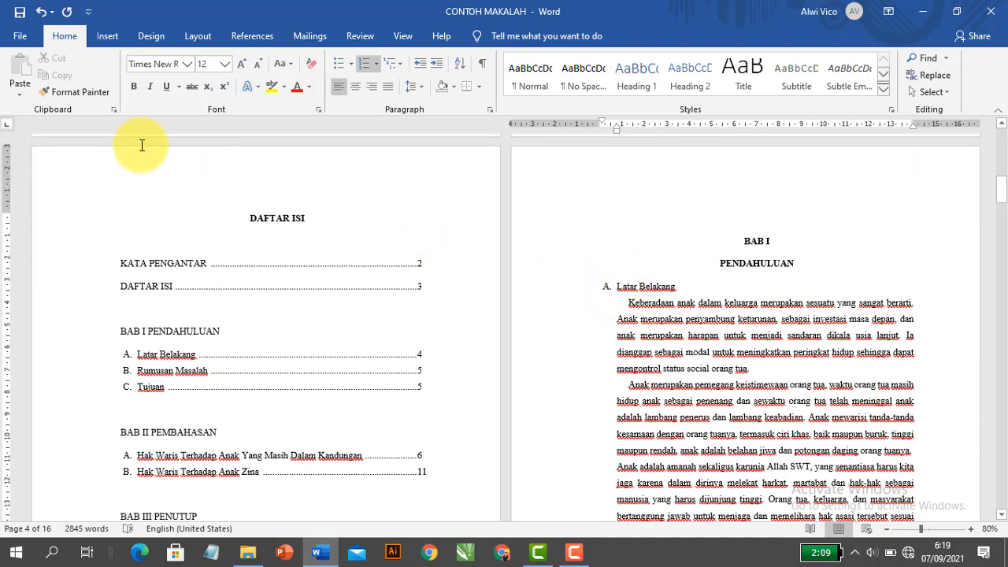
pyautogui.click(71, 93)
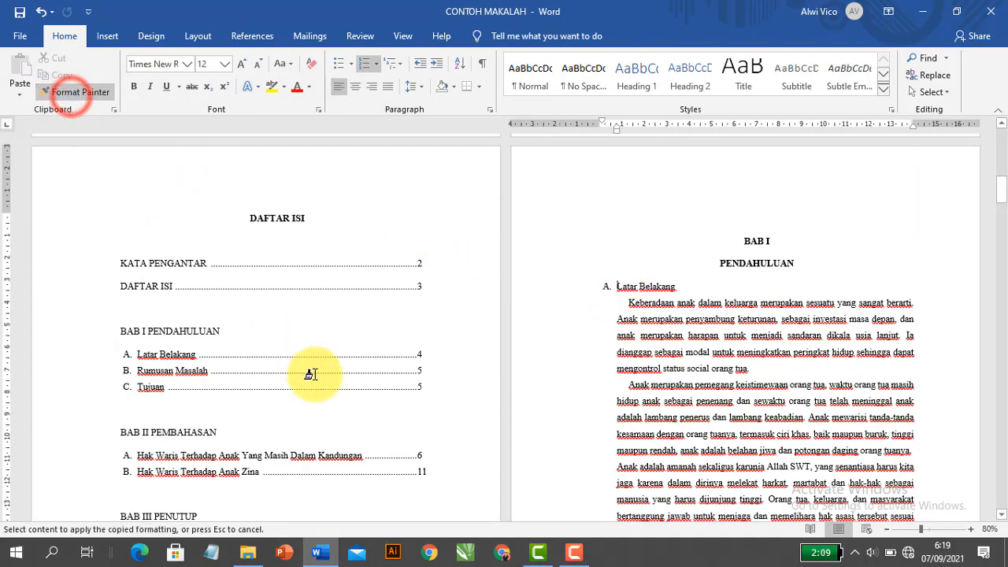
pyautogui.scroll(-9, 314, 359)
pyautogui.scroll(-2, 314, 358)
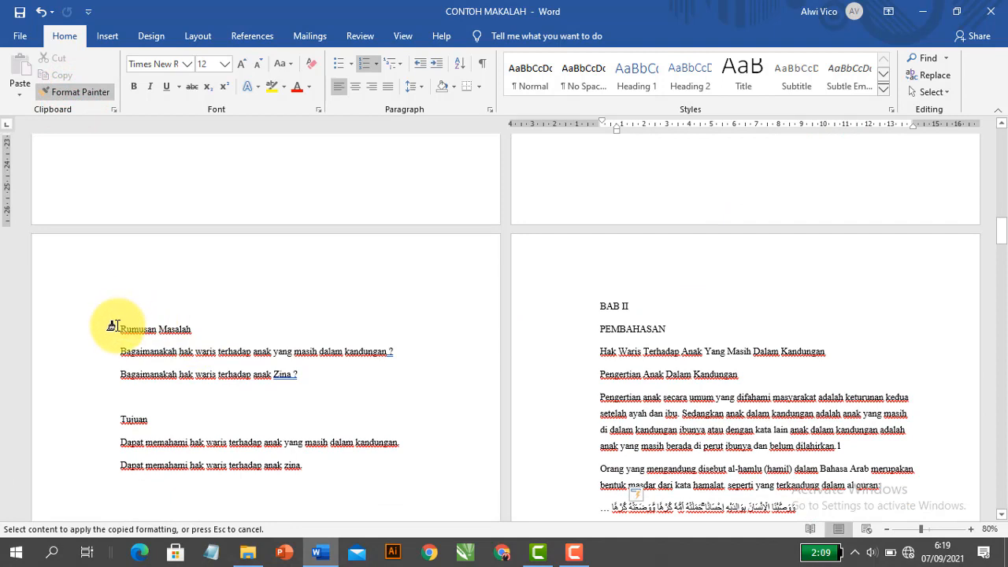
pyautogui.click(115, 329)
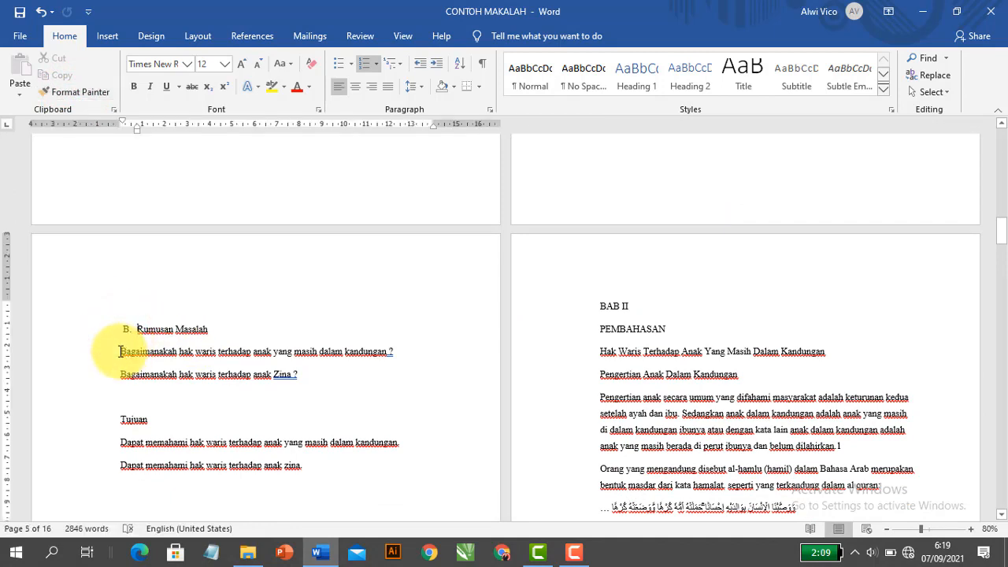
# - Align the two "Bagaimanakah hak waris" questions as unnumbered text beneath the Rumusan Masalah subheading
pyautogui.press('BackSpace')
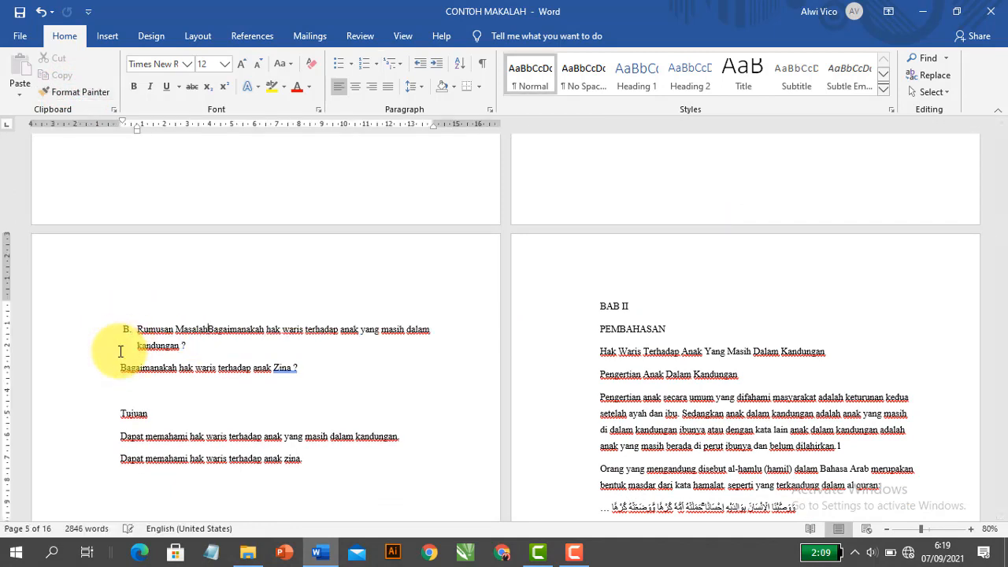
pyautogui.press('Return')
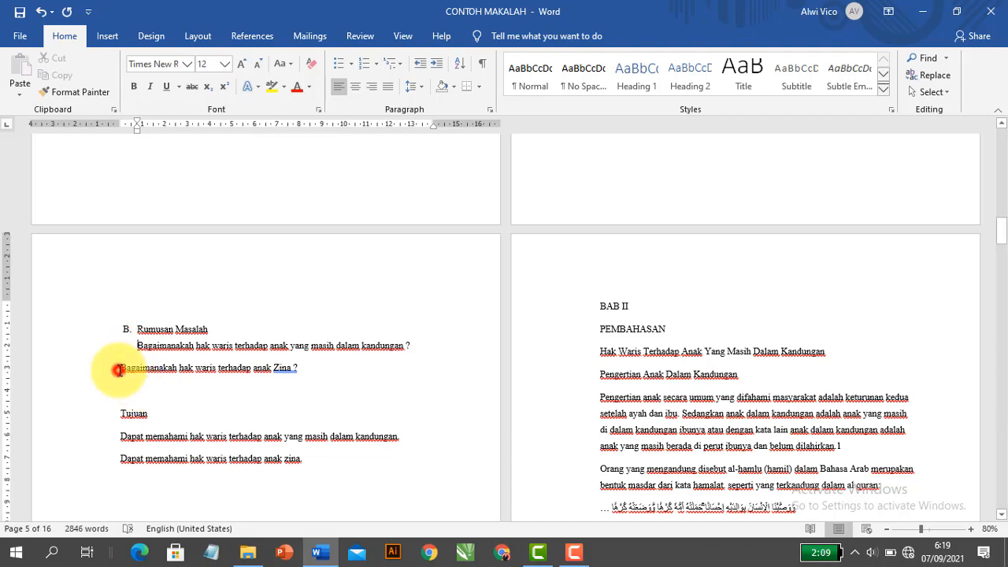
pyautogui.press('BackSpace')
pyautogui.press('Return')
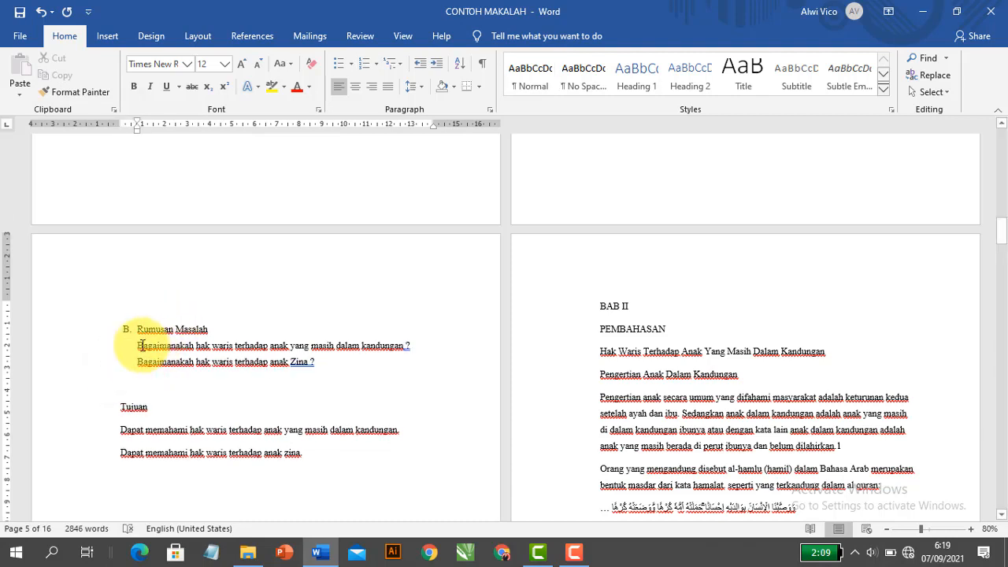
# - Number the two Rumusan Masalah questions in 1. 2. 3. format and reduce their left indent to about 1.5 cm
pyautogui.moveTo(139, 345); pyautogui.dragTo(333, 367)
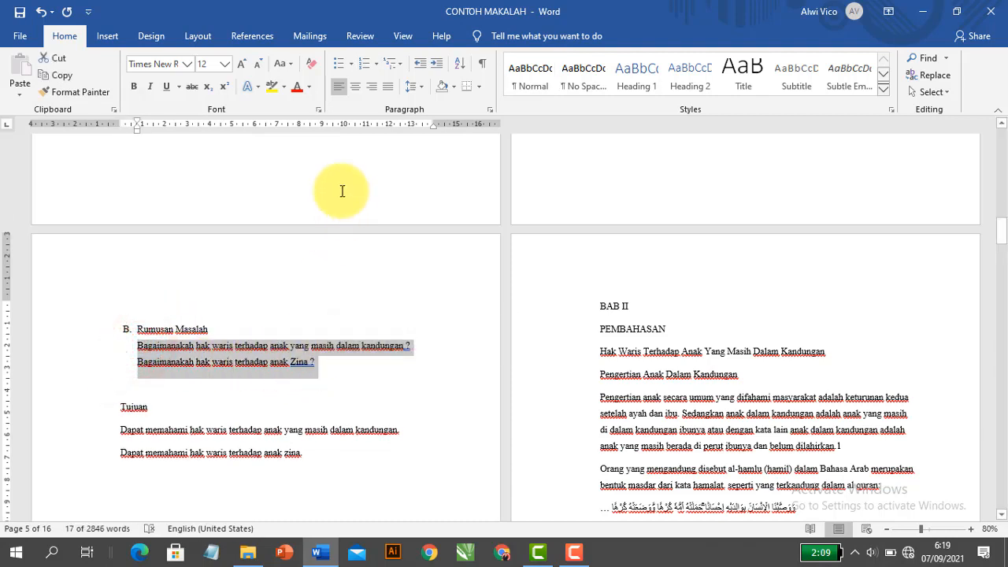
pyautogui.click(375, 65)
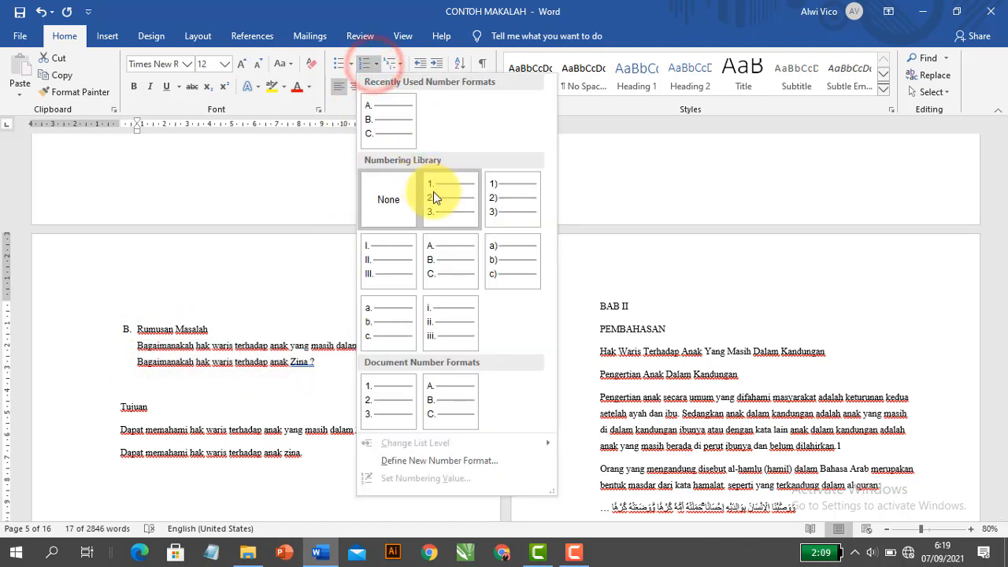
pyautogui.click(433, 191)
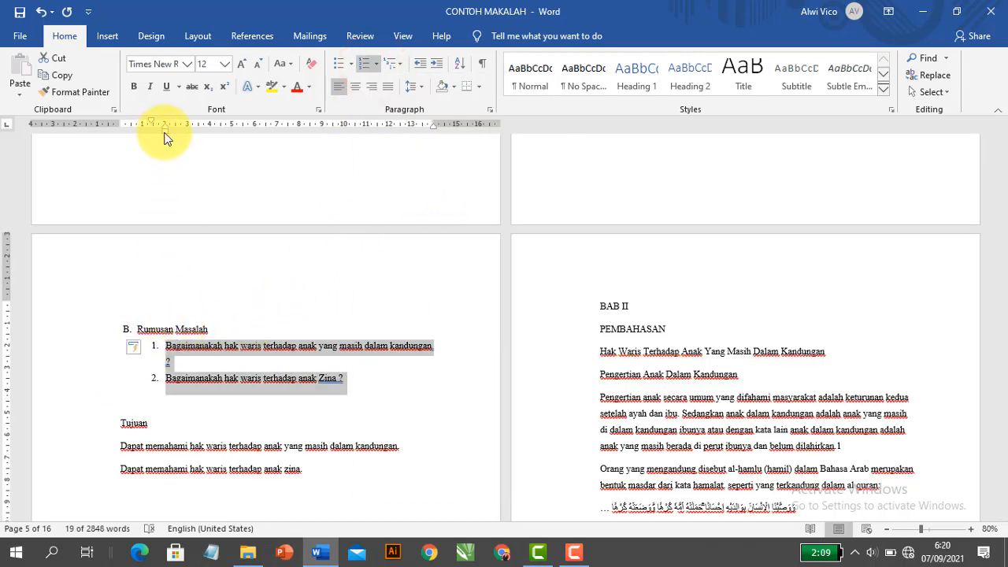
pyautogui.moveTo(164, 133); pyautogui.dragTo(153, 132)
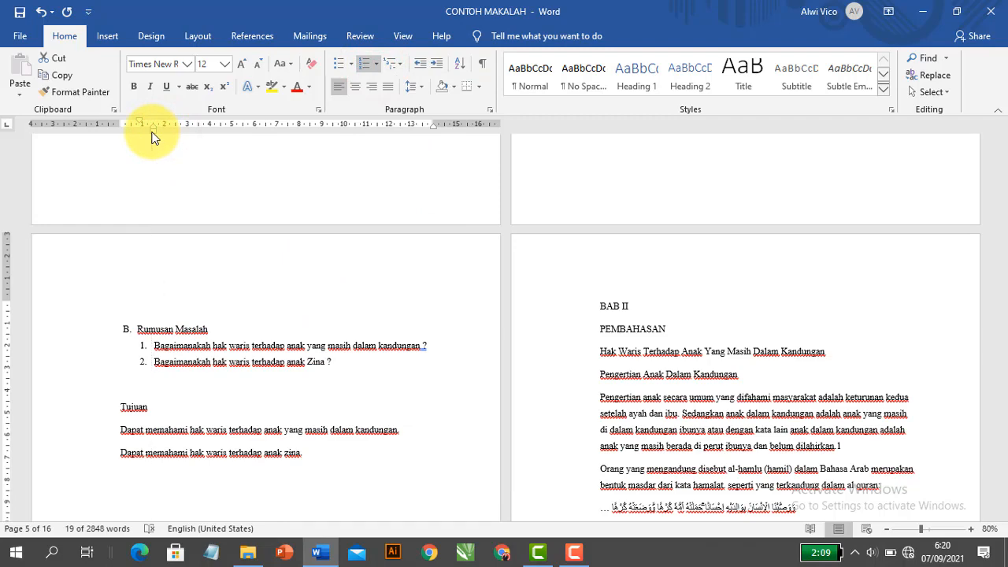
pyautogui.scroll(-3, 197, 349)
pyautogui.click(199, 350)
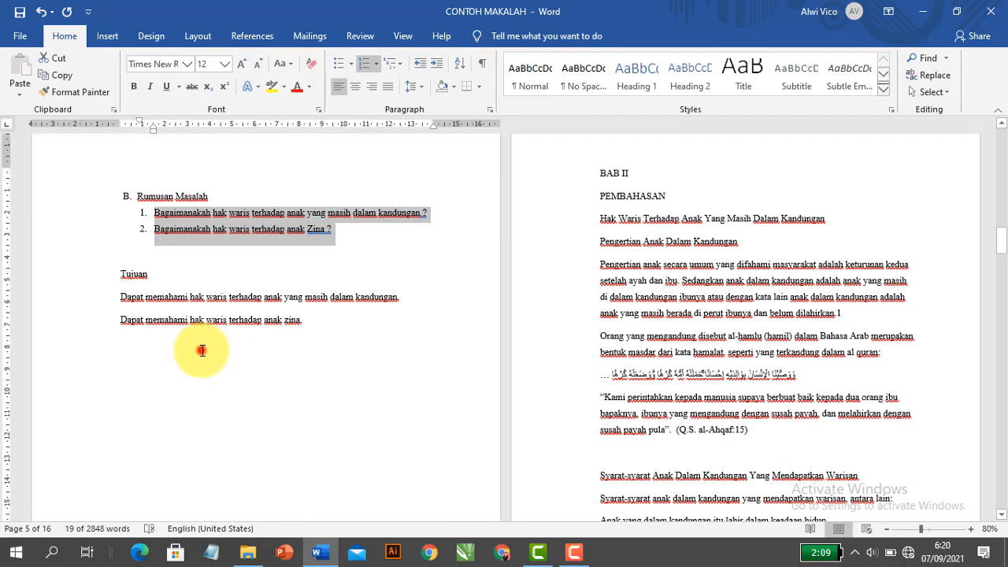
# - Copy the lettered format of the Rumusan Masalah subheading onto the Tujuan line with Format Painter
pyautogui.click(135, 194)
pyautogui.click(78, 93)
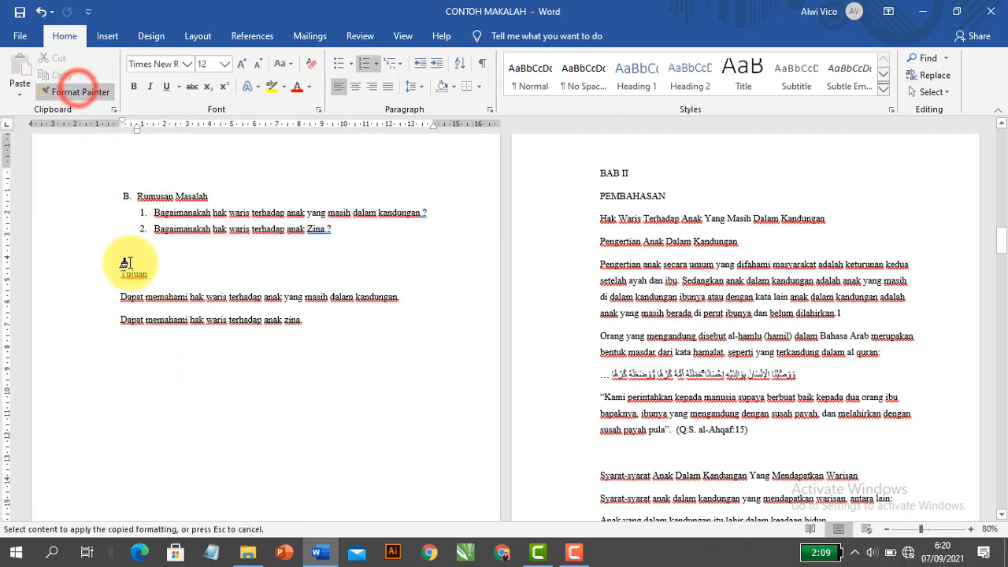
pyautogui.click(125, 270)
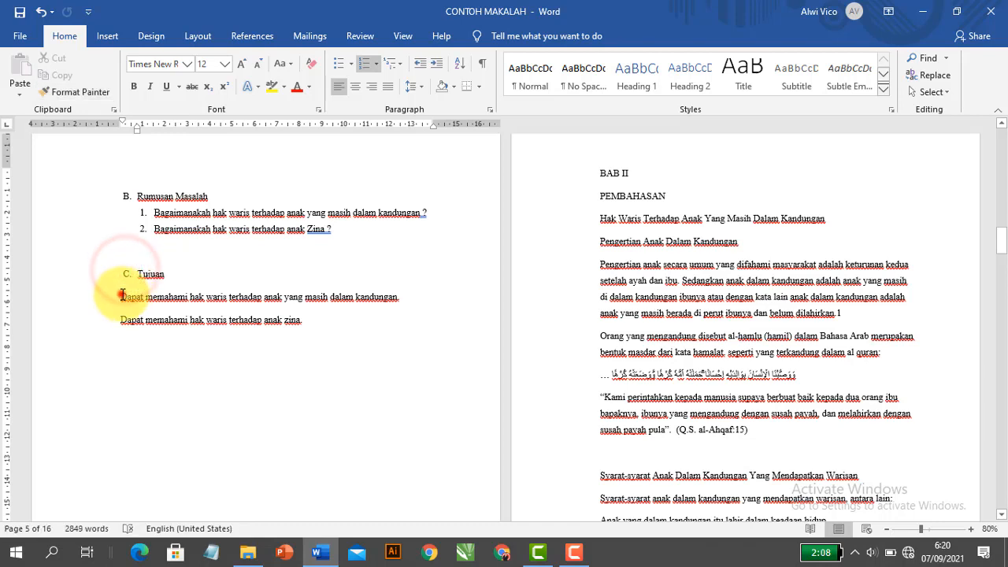
# - Align the two "Dapat memahami" lines as unnumbered text beneath the Tujuan subheading
pyautogui.click(122, 293)
pyautogui.press('BackSpace')
pyautogui.press('Return')
pyautogui.press('BackSpace')
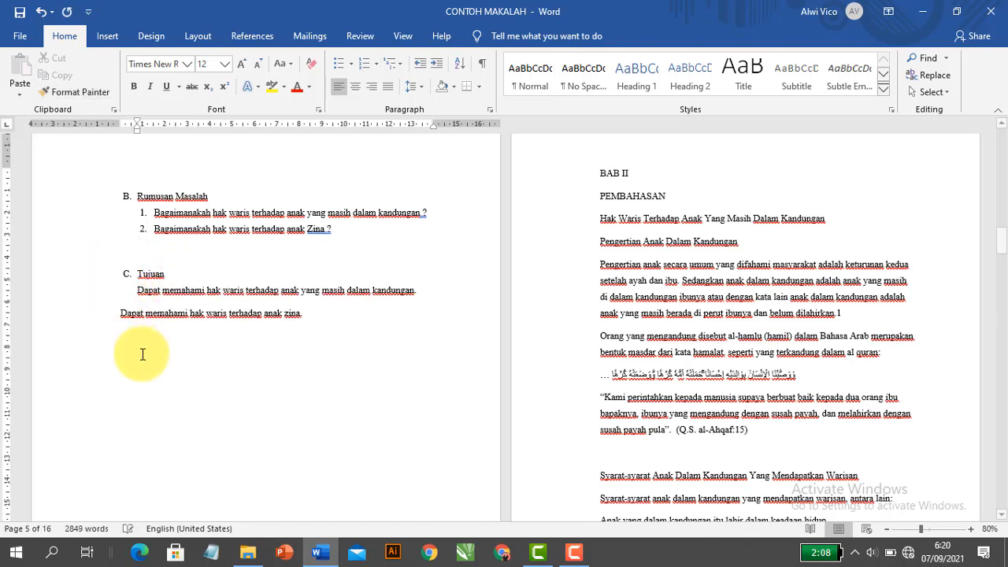
pyautogui.click(119, 312)
pyautogui.press('BackSpace')
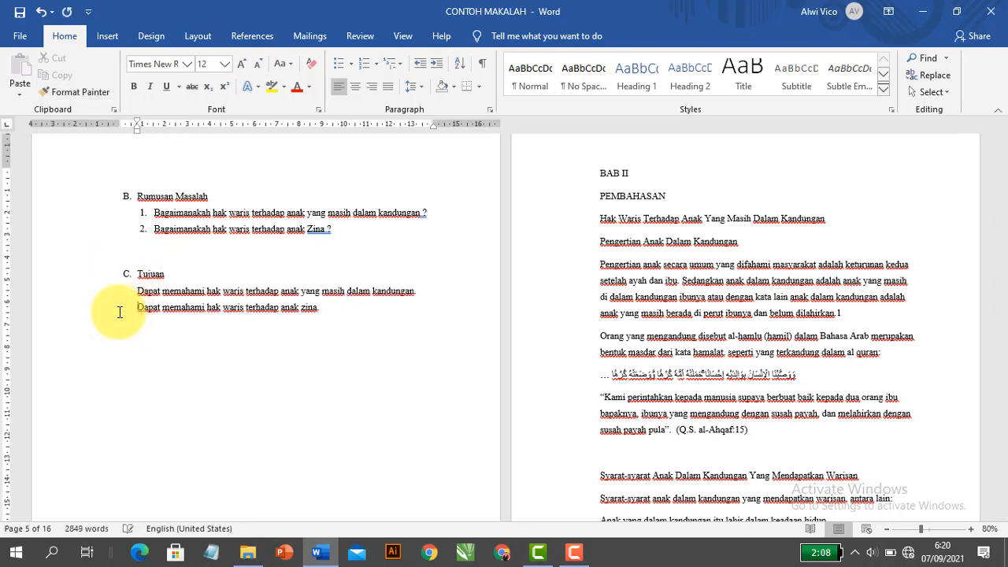
# - Number the two Tujuan lines in 1. 2. 3. format and reduce their left indent to about 1.5 cm
pyautogui.moveTo(136, 293); pyautogui.dragTo(166, 318)
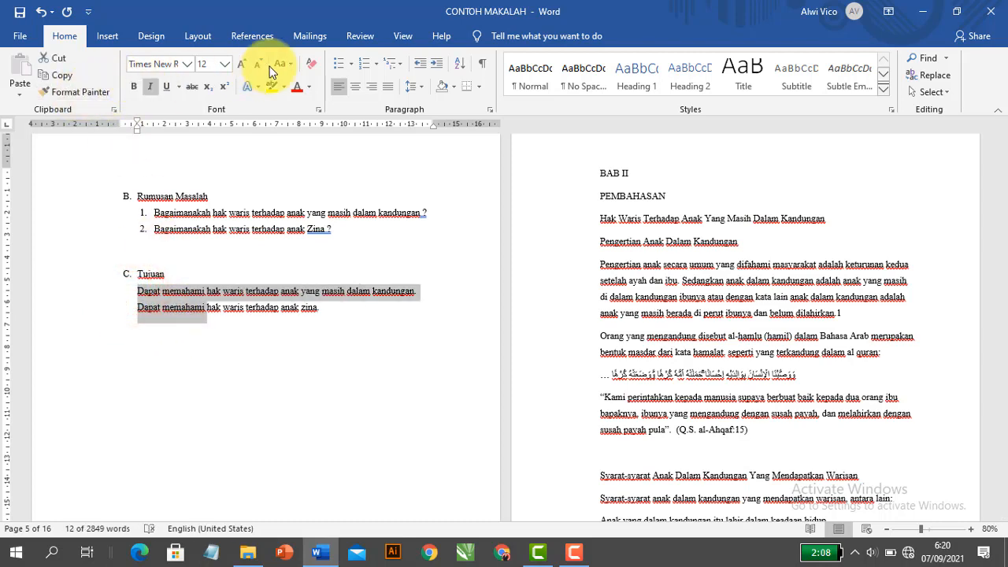
pyautogui.click(374, 64)
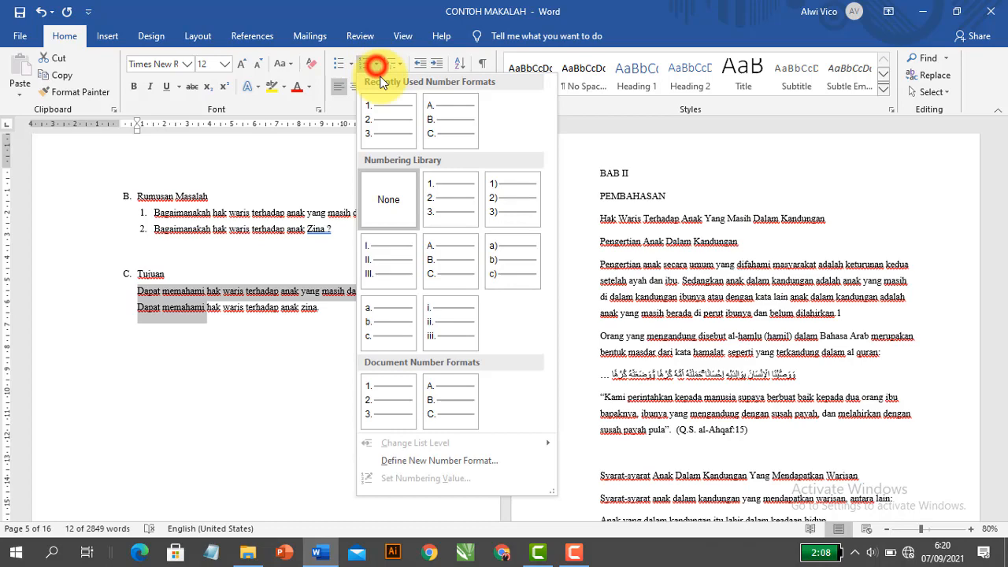
pyautogui.click(445, 201)
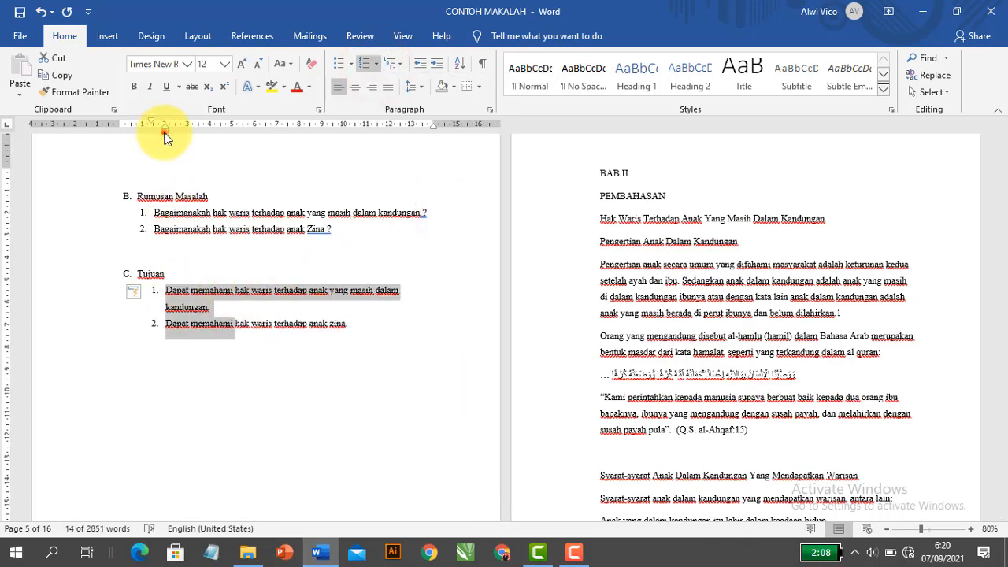
pyautogui.moveTo(164, 133); pyautogui.dragTo(154, 131)
pyautogui.click(268, 299)
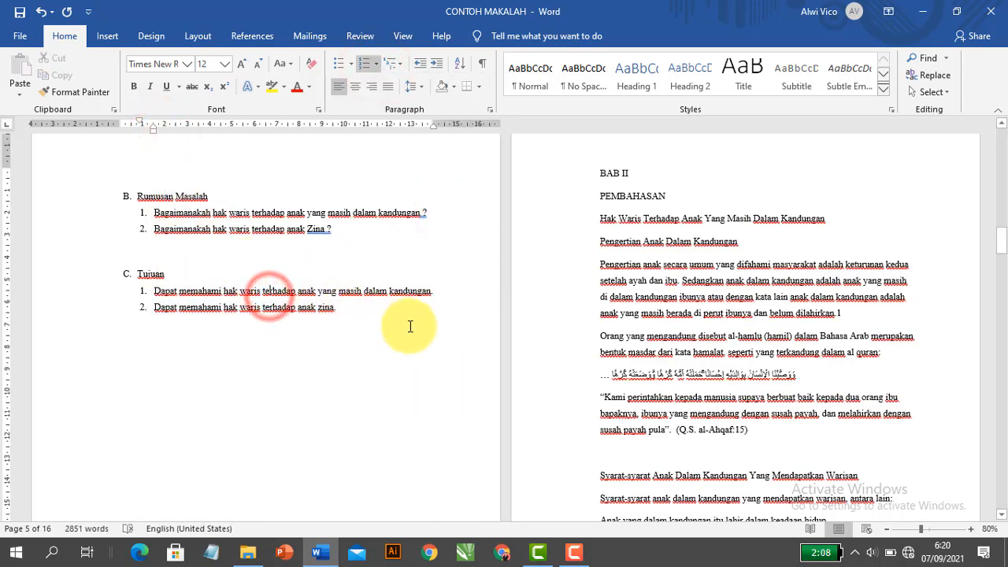
# - Center the BAB II and PEMBAHASAN headings and the line "Hak Waris Terhadap Anak Yang Masih Dalam Kandungan"
pyautogui.scroll(3, 420, 329)
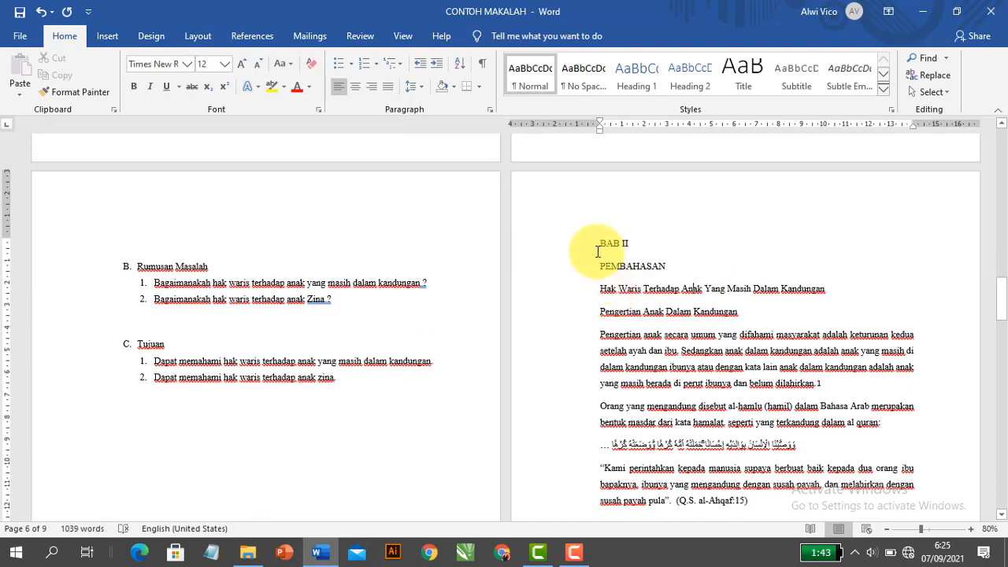
pyautogui.moveTo(595, 240); pyautogui.dragTo(662, 266)
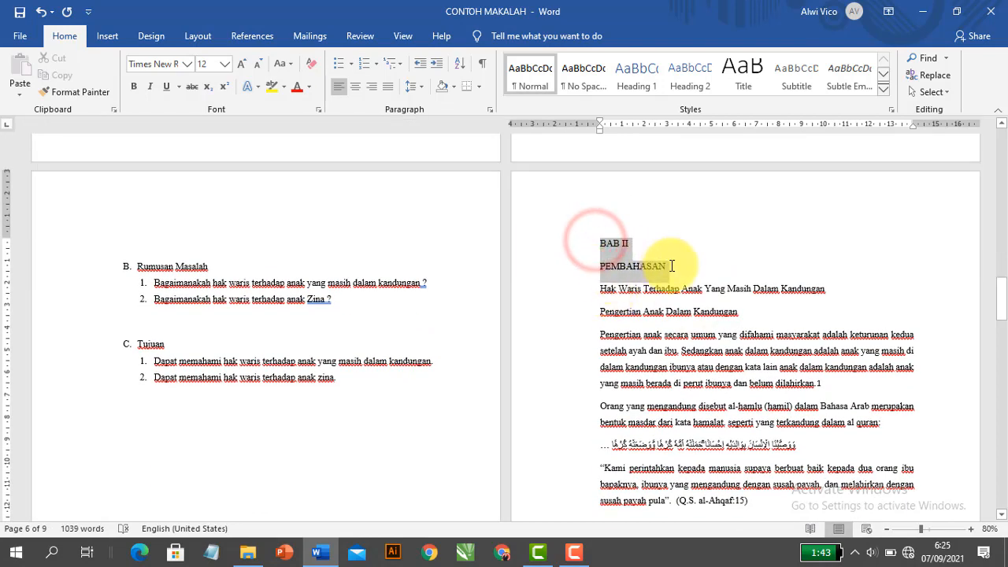
pyautogui.click(355, 88)
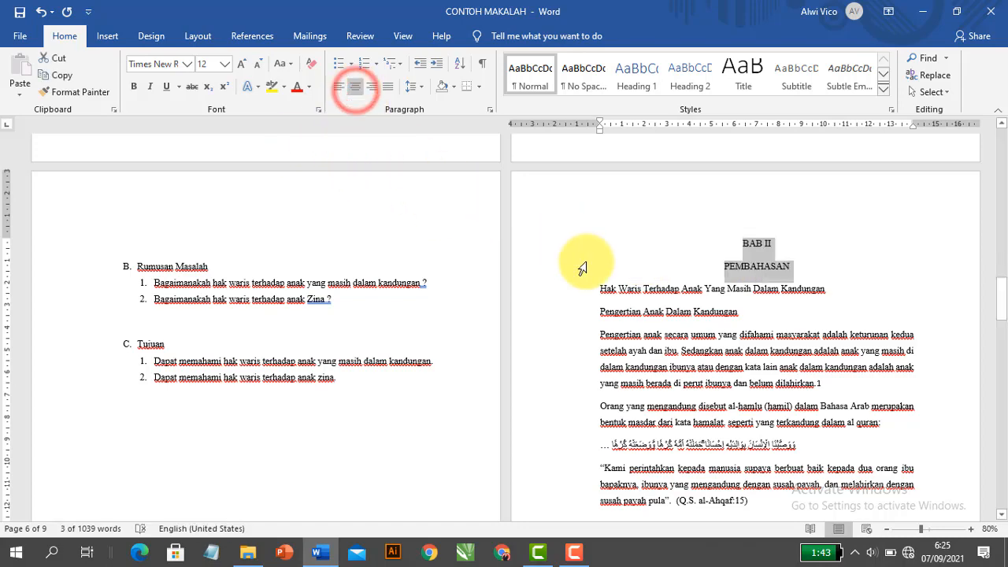
pyautogui.click(586, 290)
pyautogui.click(354, 88)
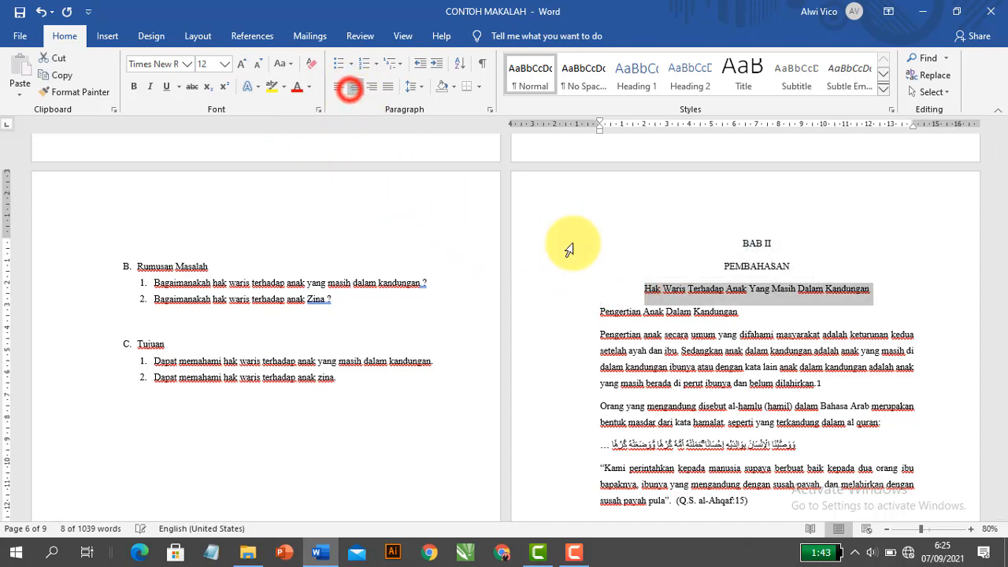
pyautogui.click(731, 307)
# - Apply A. B. C. lettered numbering to the "Pengertian Anak Dalam Kandungan" subheading in BAB II
pyautogui.scroll(-1, 709, 303)
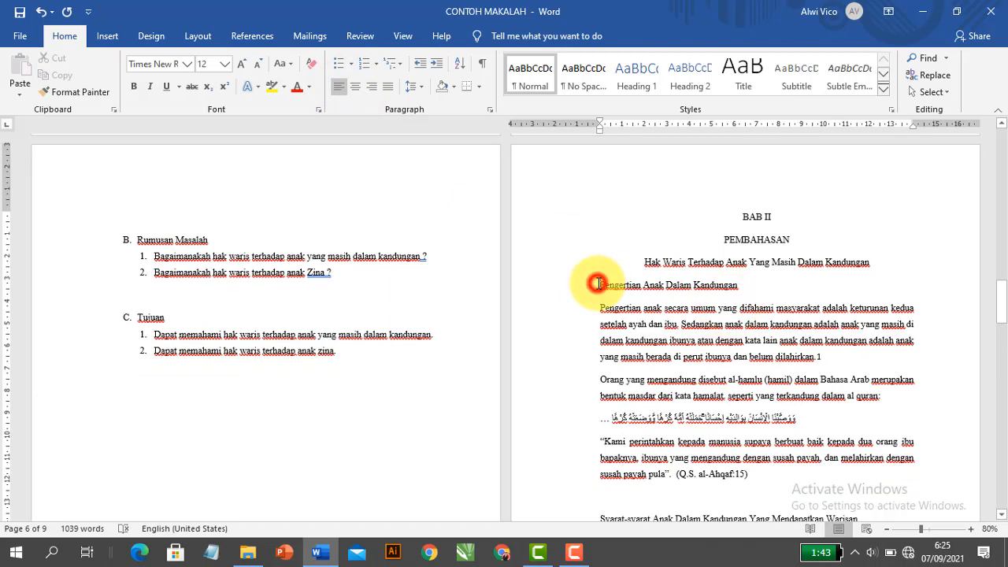
pyautogui.click(599, 285)
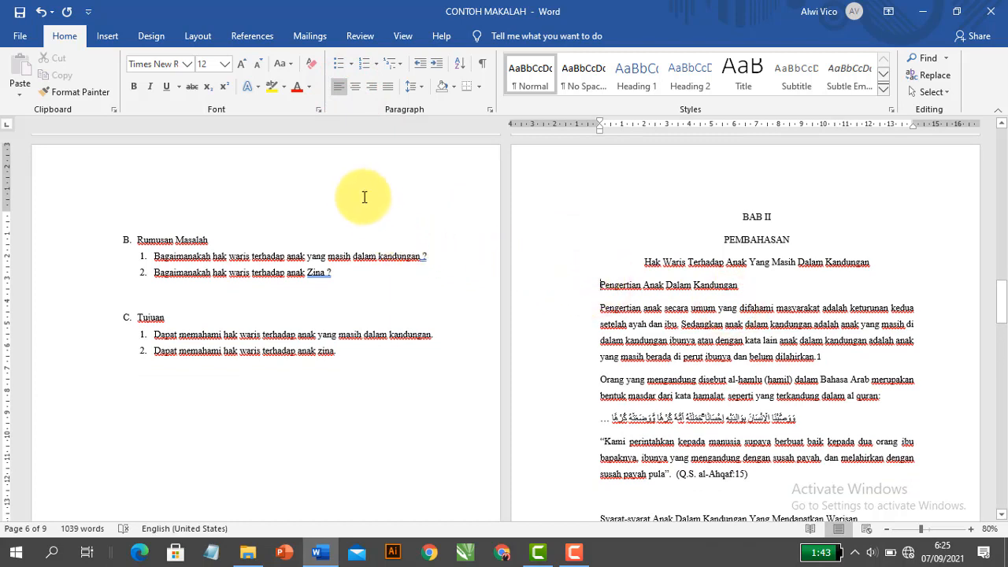
pyautogui.click(379, 66)
pyautogui.click(385, 138)
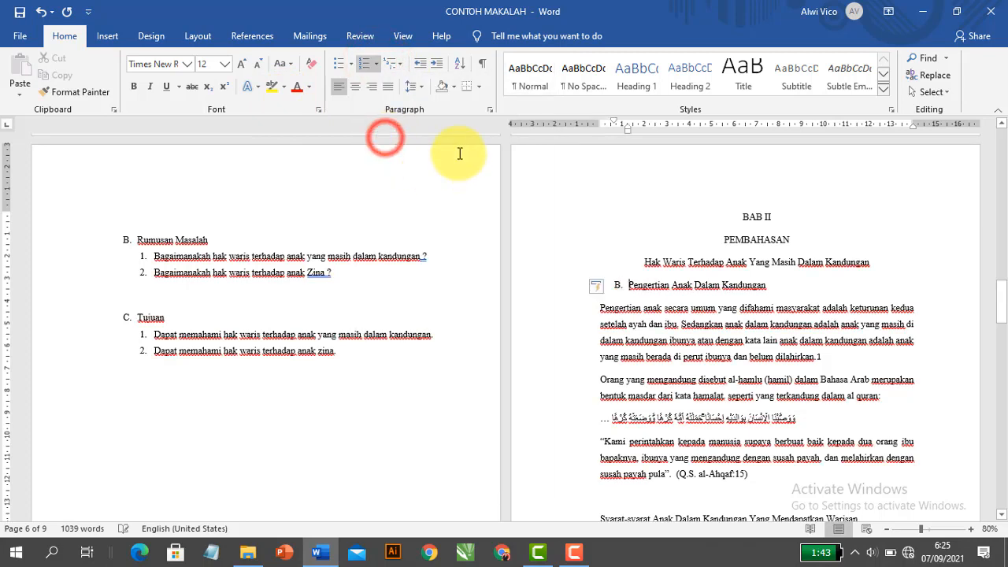
# - Restart the lettered numbering at A for the "Pengertian Anak Dalam Kandungan" subheading as a new list
pyautogui.click(617, 286)
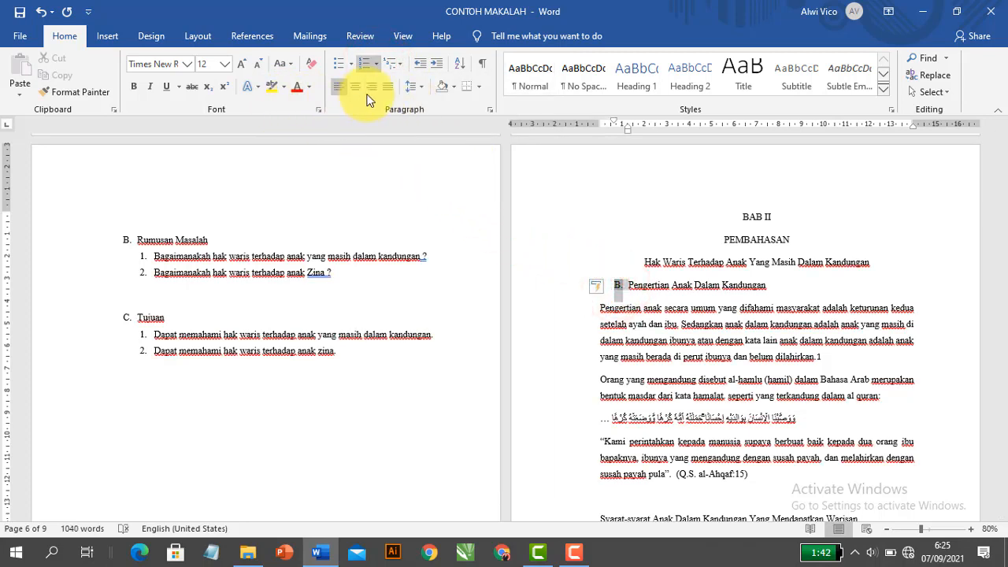
pyautogui.click(377, 66)
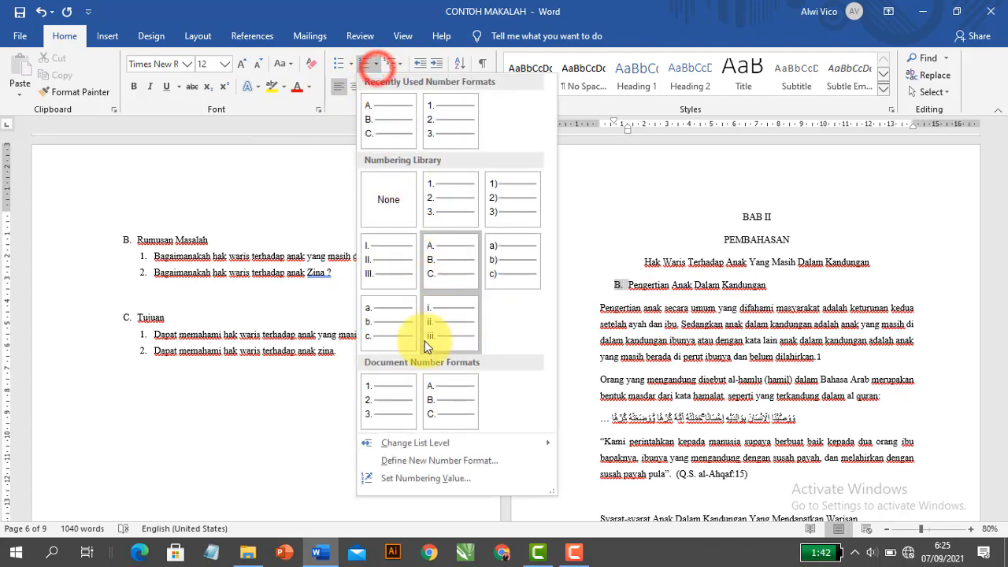
pyautogui.click(417, 479)
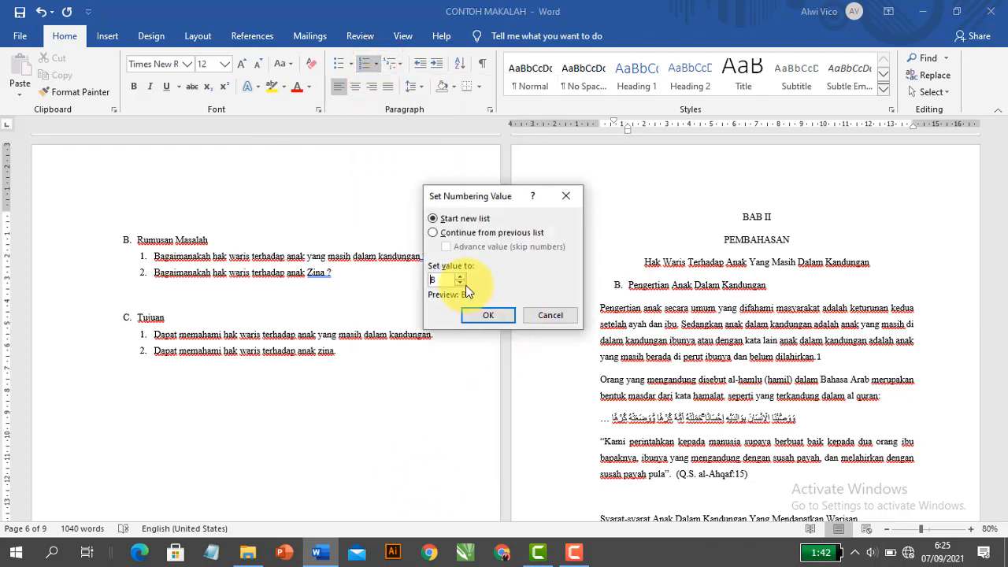
pyautogui.click(490, 312)
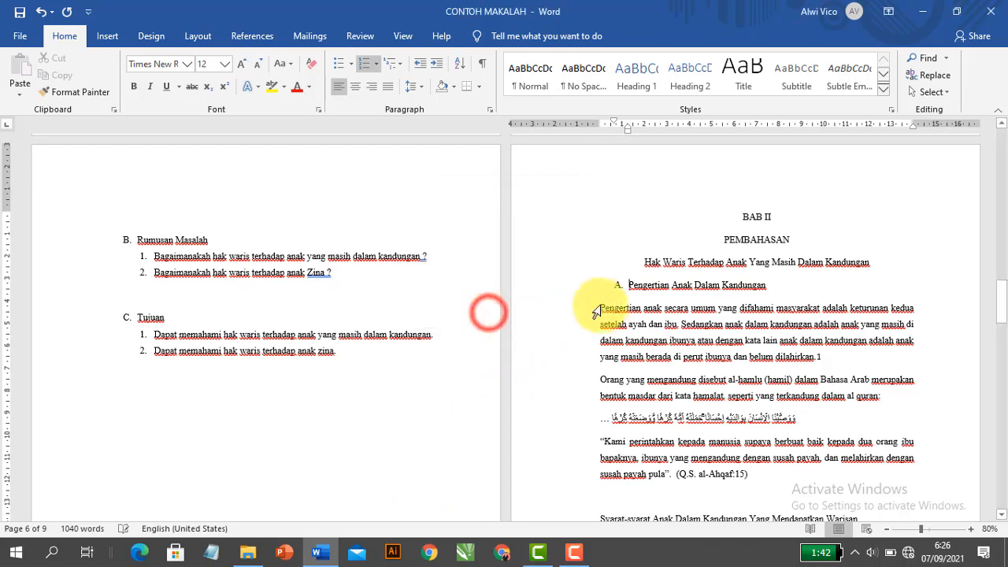
# - Indent the BAB II body text below the "Pengertian Anak Dalam Kandungan" subheading to about 1.25 cm, in line with the subheading text
pyautogui.click(597, 307)
pyautogui.moveTo(597, 308); pyautogui.dragTo(729, 276)
pyautogui.moveTo(725, 316); pyautogui.dragTo(433, 378)
pyautogui.scroll(10, 772, 331)
pyautogui.scroll(5, 773, 330)
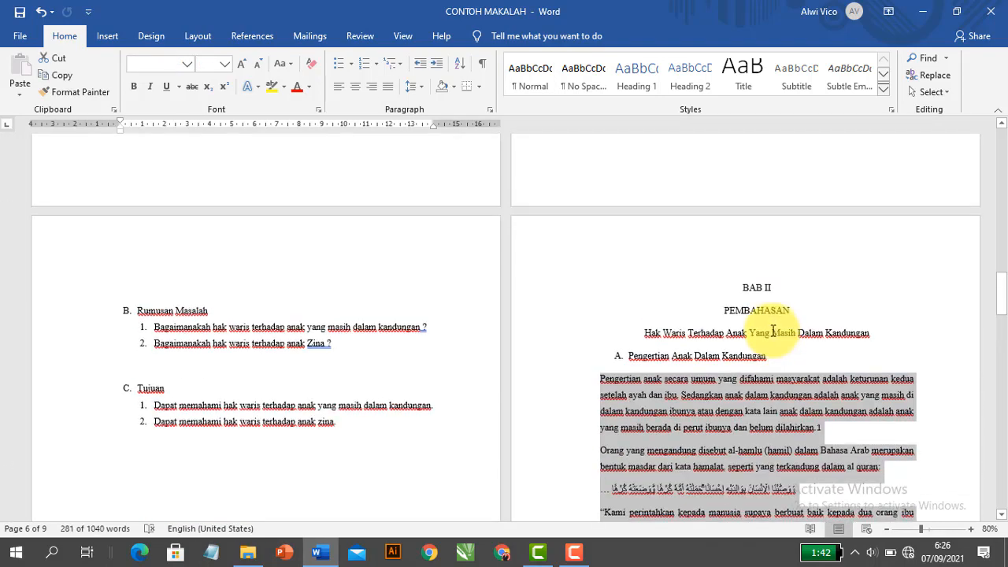
pyautogui.scroll(-3, 772, 331)
pyautogui.scroll(-1, 765, 322)
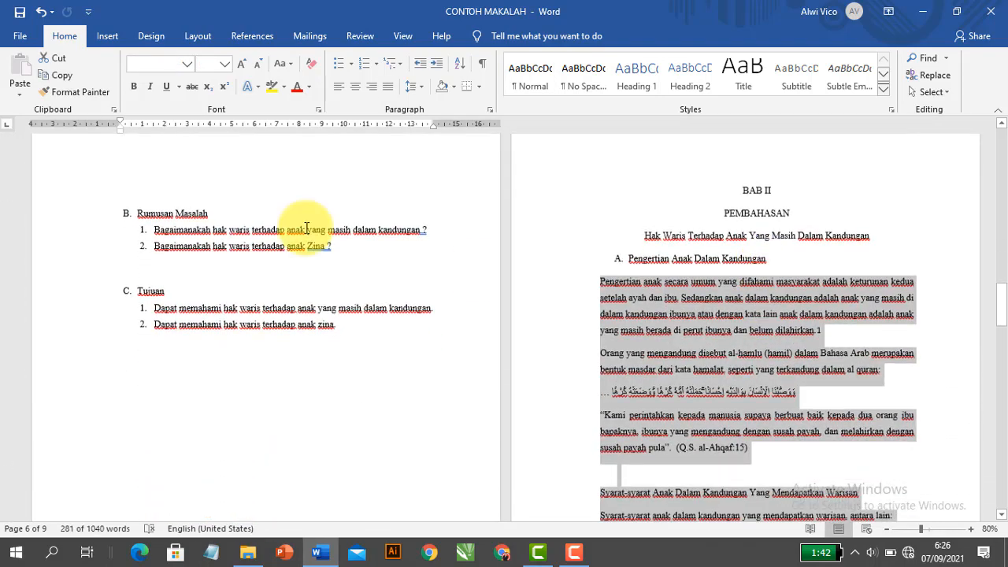
pyautogui.moveTo(119, 132); pyautogui.dragTo(152, 144)
pyautogui.click(630, 286)
# - Start a numbered list with 1. at the line "Anak yang dalam kandungan itu lahir dalam keadaan hidup."
pyautogui.scroll(-2, 678, 293)
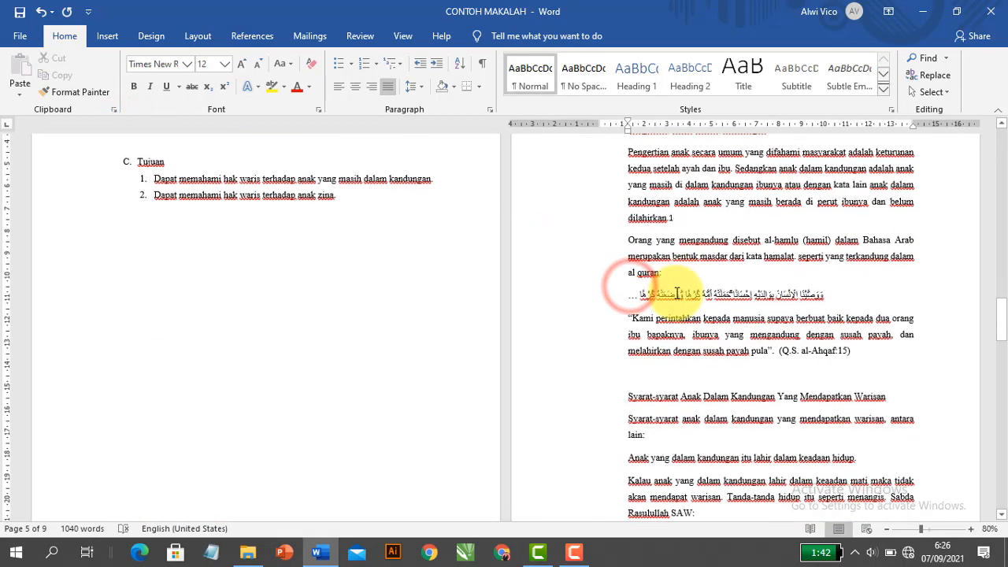
pyautogui.scroll(-3, 678, 294)
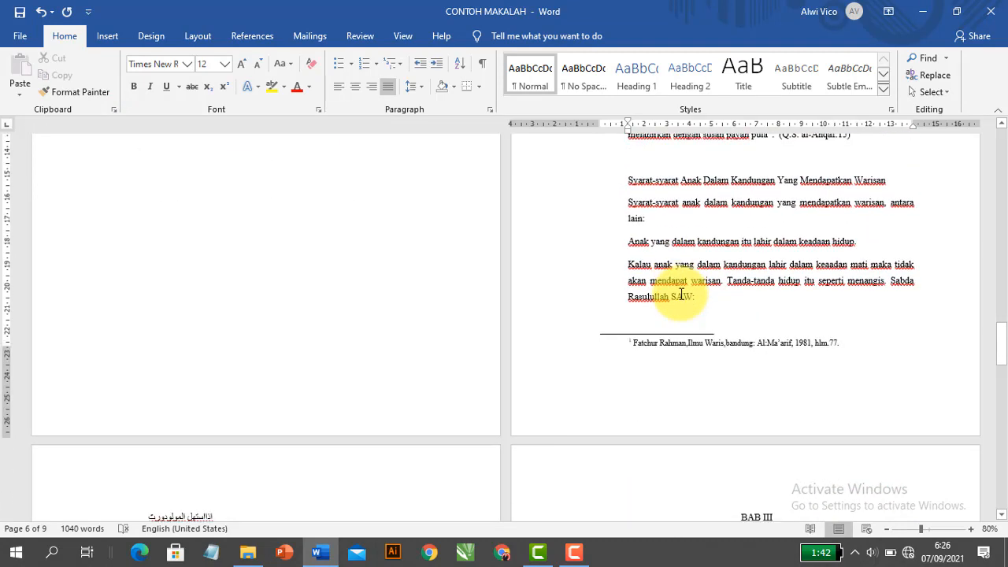
pyautogui.moveTo(622, 180); pyautogui.dragTo(913, 178)
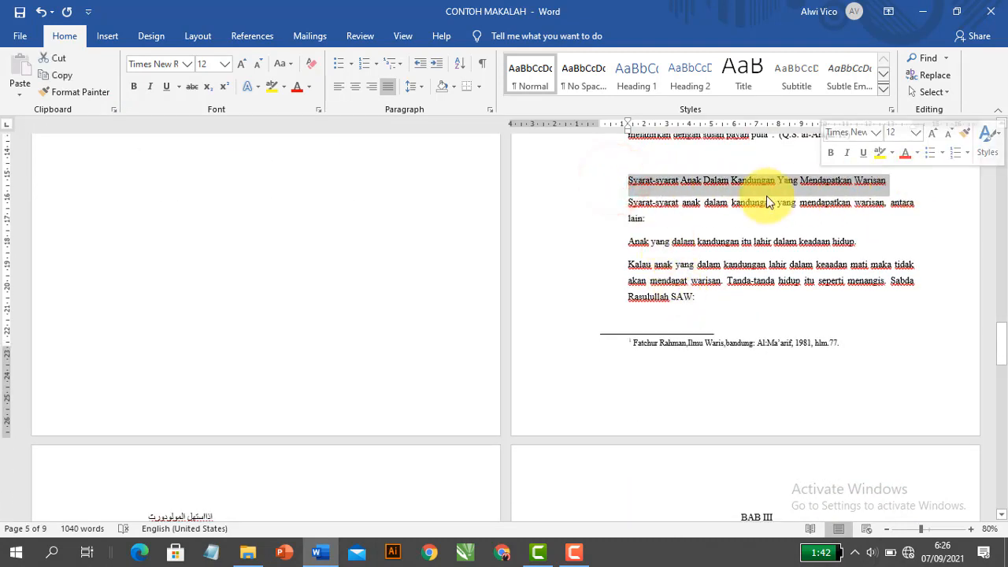
pyautogui.click(622, 243)
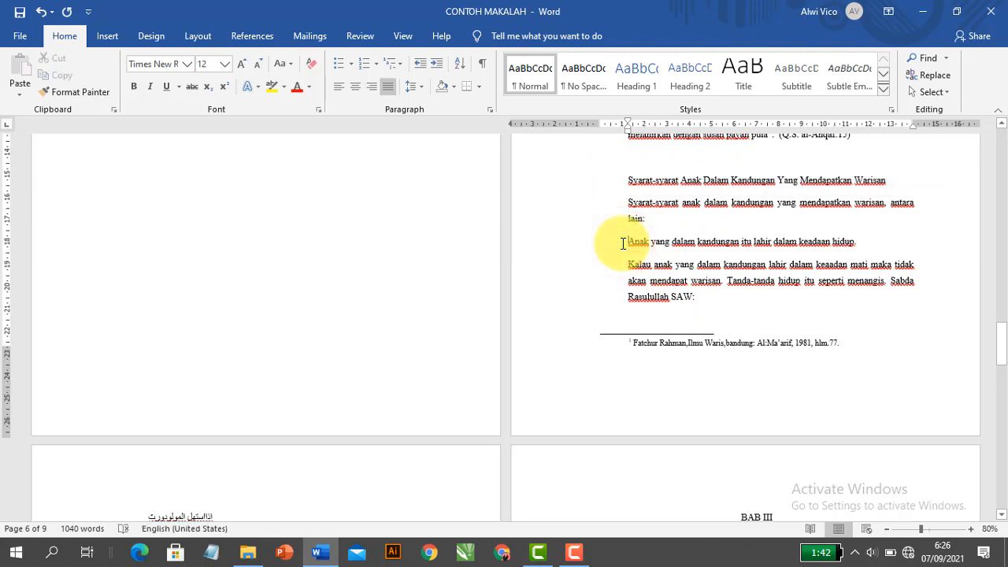
pyautogui.write('1.')
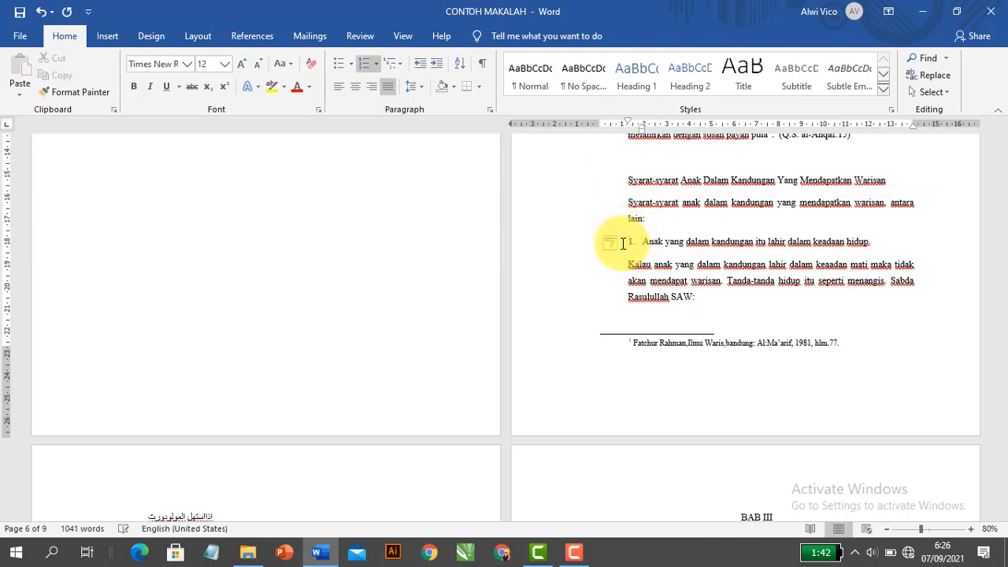
# - Align the "Kalau anak yang dalam kandungan" paragraph as unnumbered text directly beneath the text of numbered item 1
pyautogui.click(627, 262)
pyautogui.press('BackSpace')
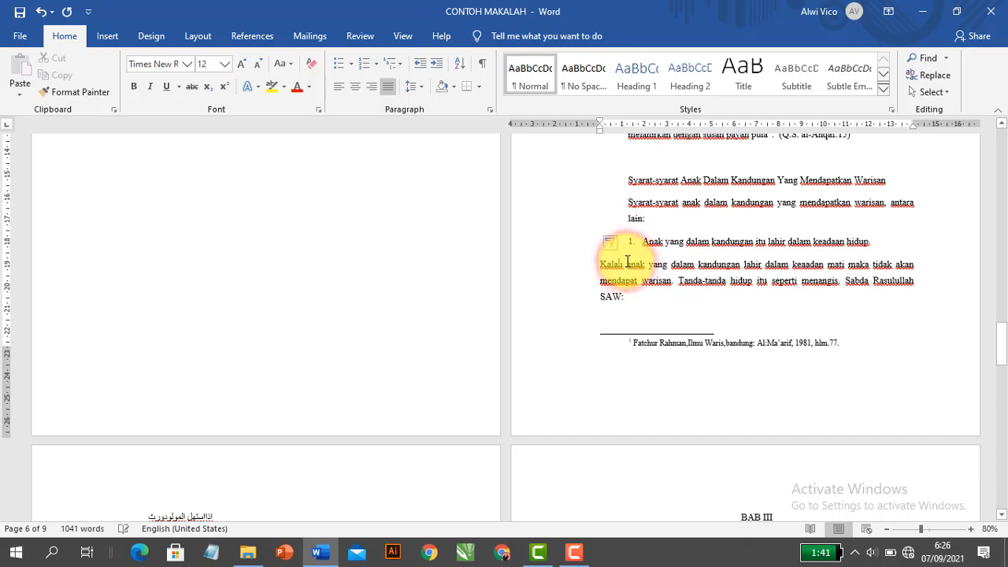
pyautogui.press('BackSpace')
pyautogui.hotkey('shift', 'Return')
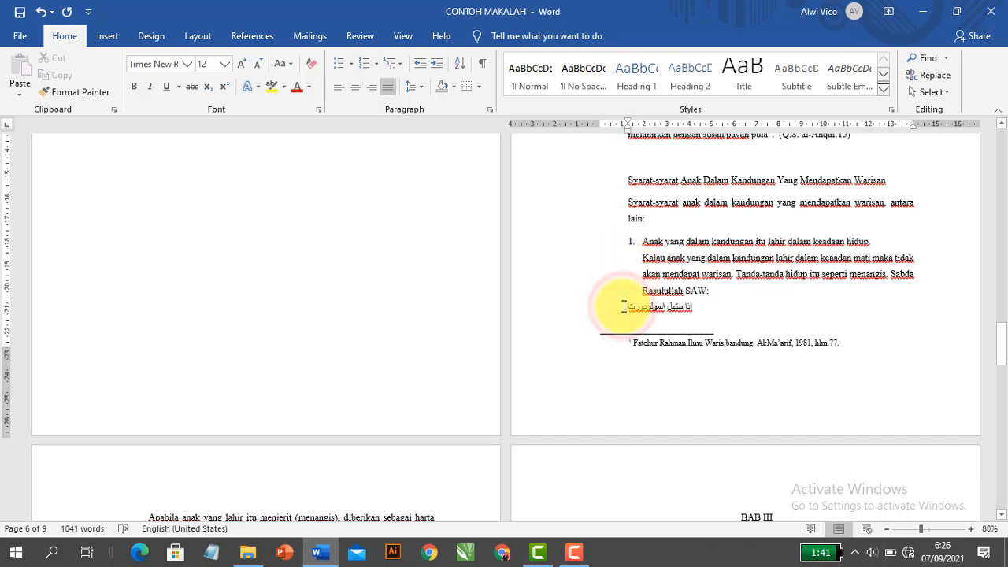
# - Align the Arabic line after "Sabda Rasulullah SAW:" with the indented text of numbered item 1
pyautogui.press('Delete')
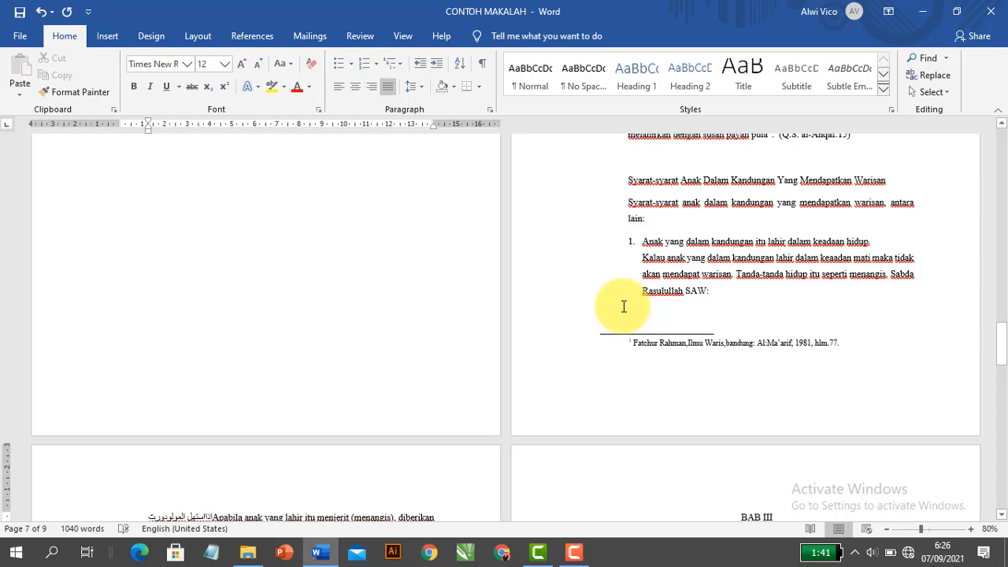
pyautogui.scroll(-1, 625, 318)
pyautogui.press('Return')
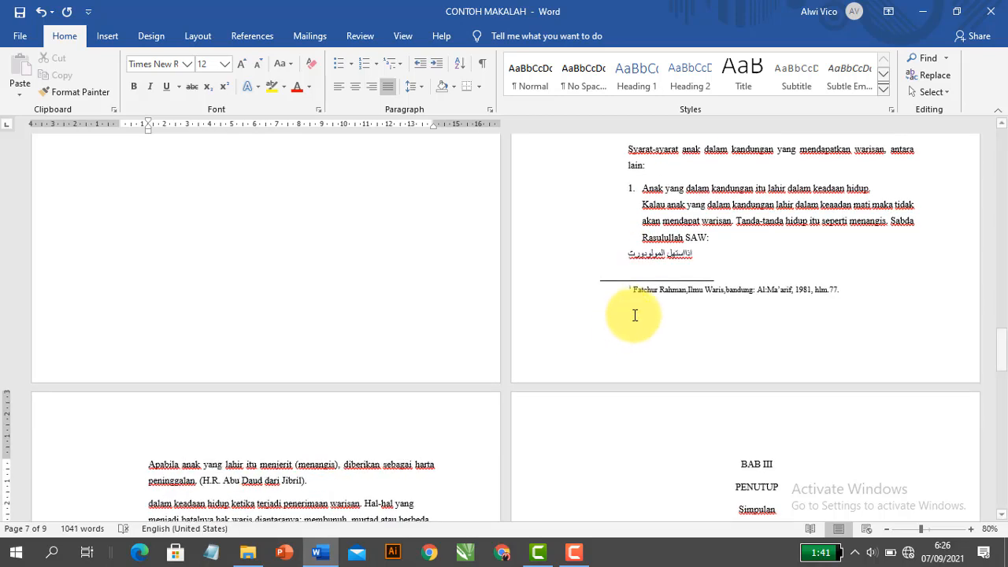
pyautogui.click(628, 251)
pyautogui.click(730, 240)
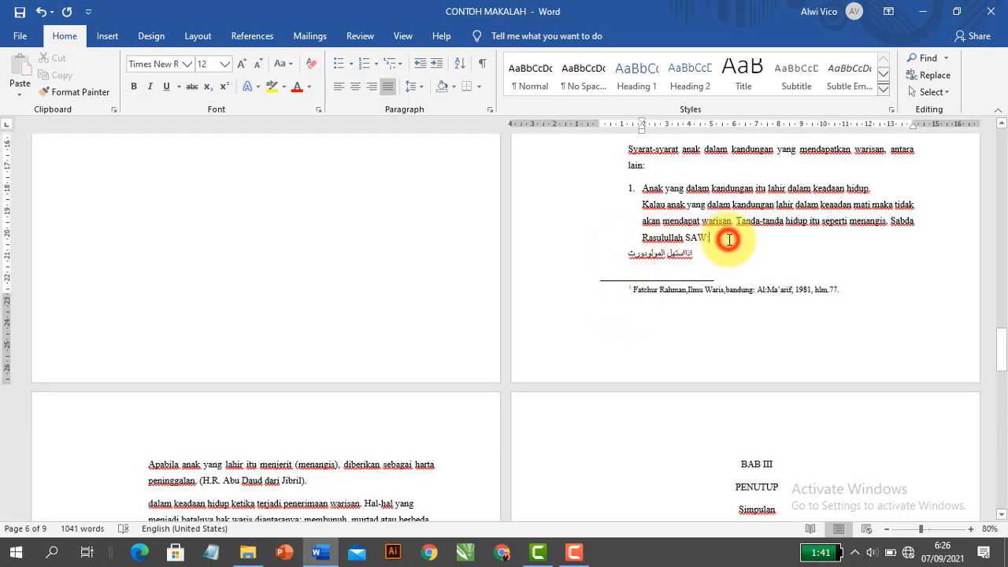
pyautogui.press('Delete')
pyautogui.press('Return')
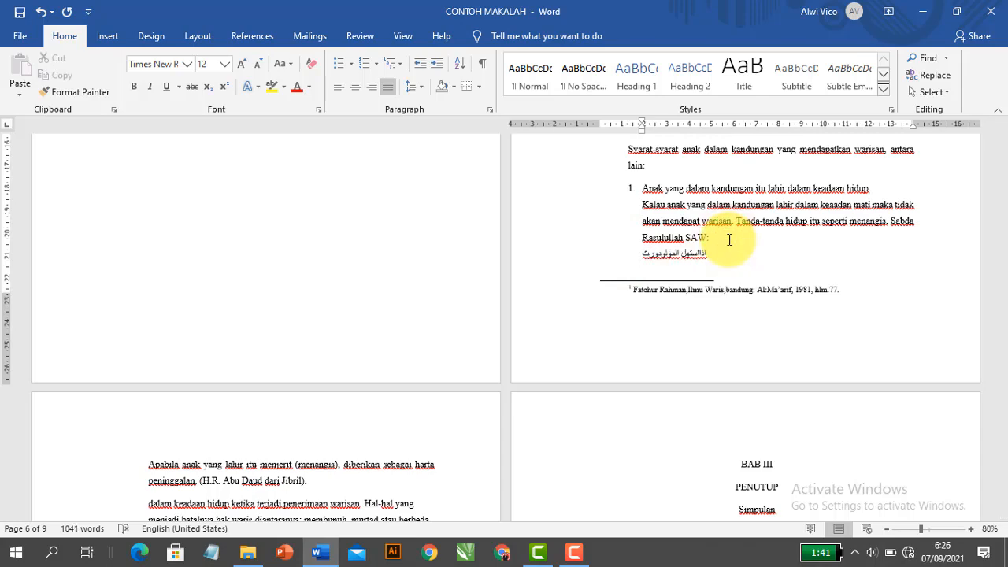
# - Indent the "Apabila anak yang lahir" and "dalam keadaan hidup" paragraphs to match item 1's text, and justify the second one
pyautogui.scroll(-2, 198, 360)
pyautogui.click(145, 385)
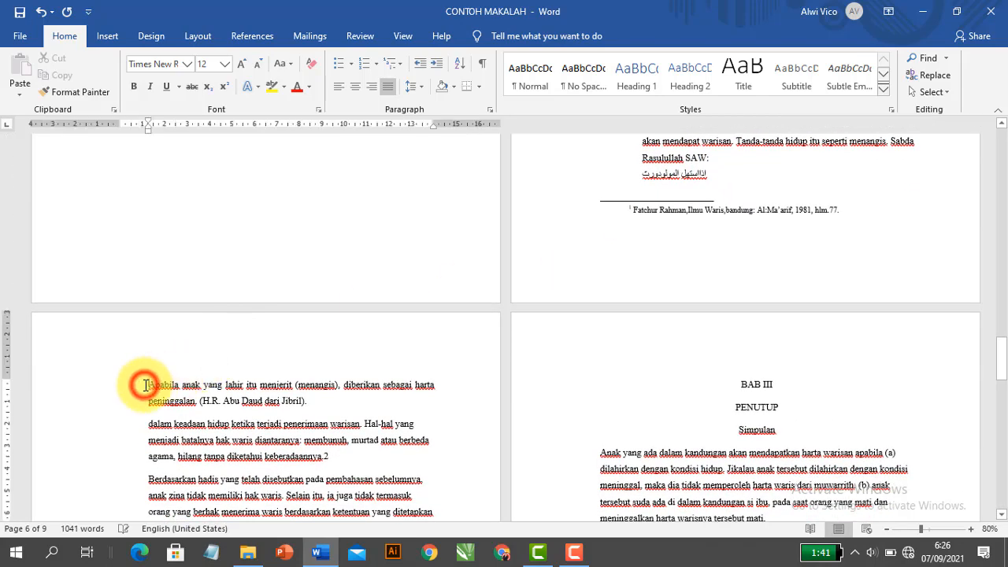
pyautogui.press('Tab')
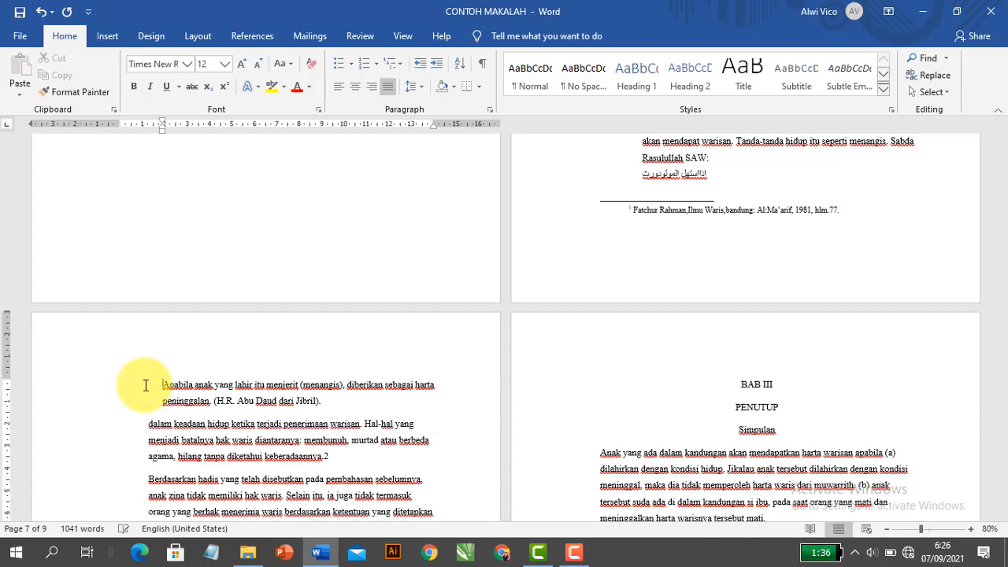
pyautogui.click(146, 427)
pyautogui.press('BackSpace')
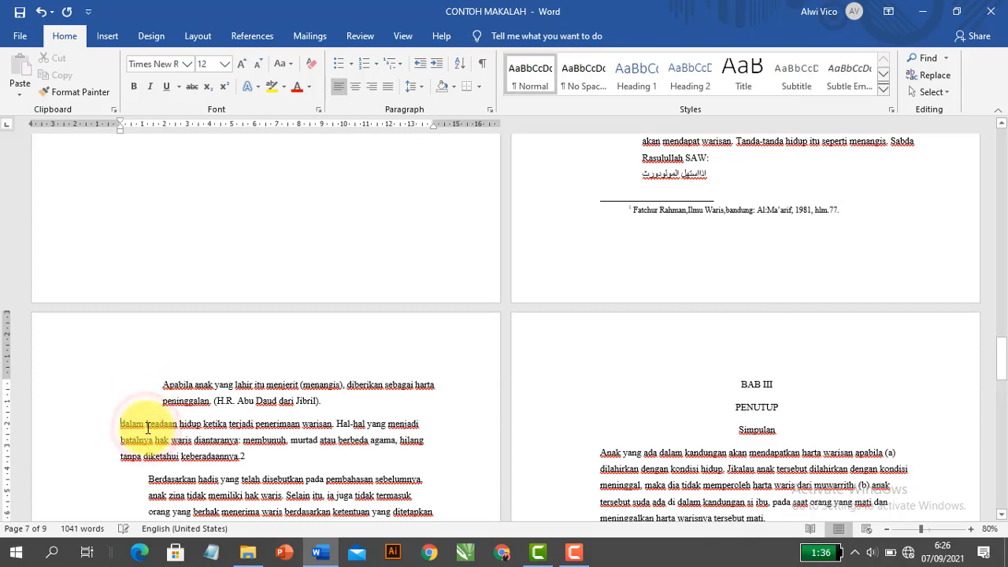
pyautogui.press('Tab')
pyautogui.hotkey('ctrl', 'j')
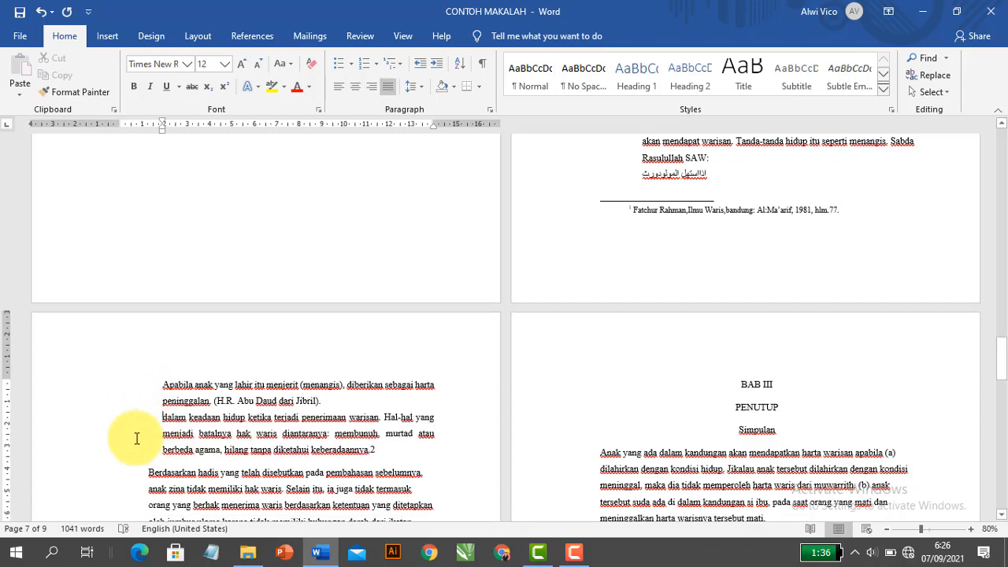
# - Give the "Berdasarkan hadis" paragraph the same indent and justification as the text above, separated from it by one blank line
pyautogui.scroll(-1, 145, 427)
pyautogui.click(144, 420)
pyautogui.press('BackSpace')
pyautogui.press('BackSpace')
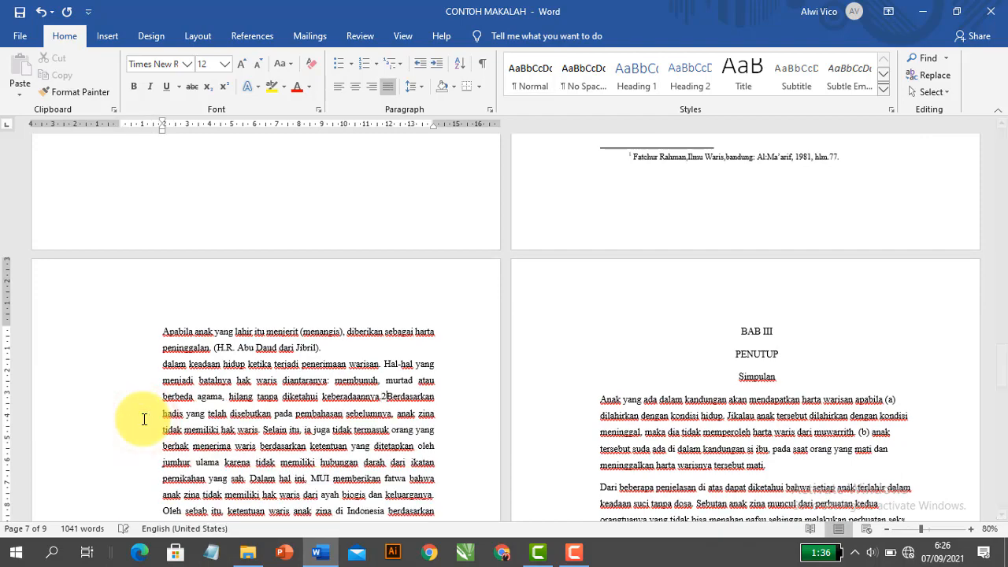
pyautogui.press('Return')
pyautogui.scroll(-3, 142, 418)
pyautogui.press('Return')
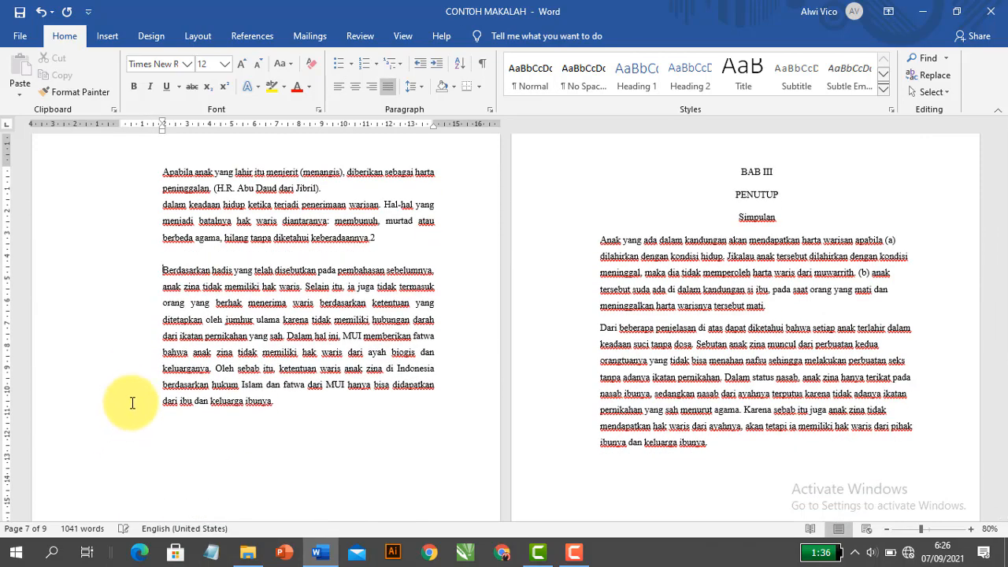
# - Copy the citation text of the Ilmu Waris footnote on the BAB II page, leaving out its reference number
pyautogui.scroll(5, 313, 375)
pyautogui.scroll(3, 313, 375)
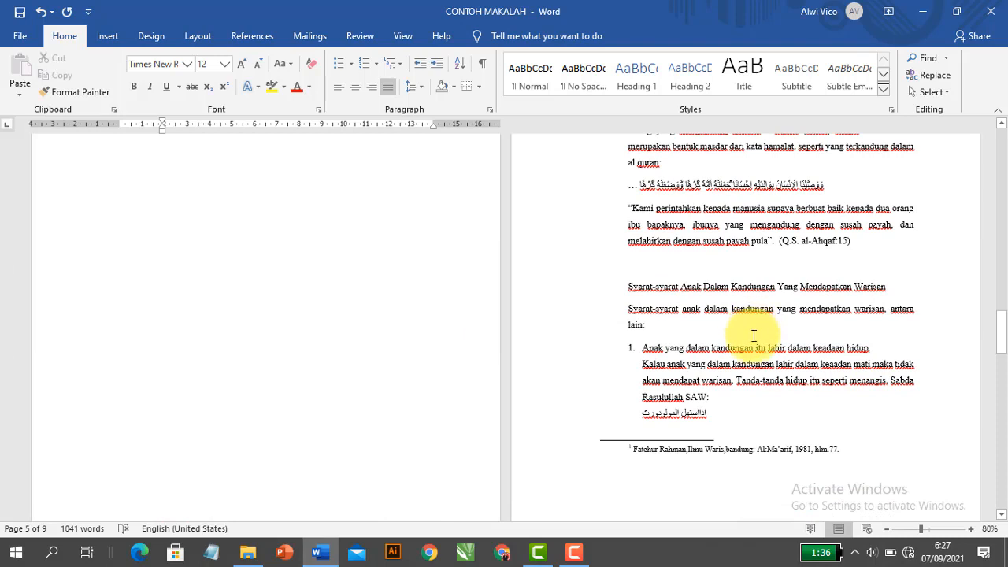
pyautogui.click(635, 449)
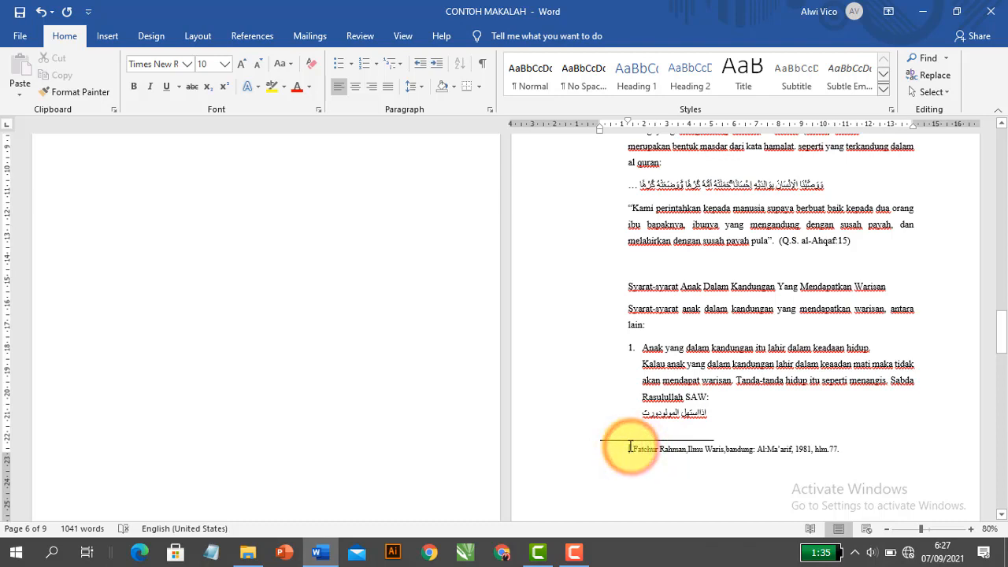
pyautogui.moveTo(635, 450); pyautogui.dragTo(836, 451)
pyautogui.rightClick(834, 451)
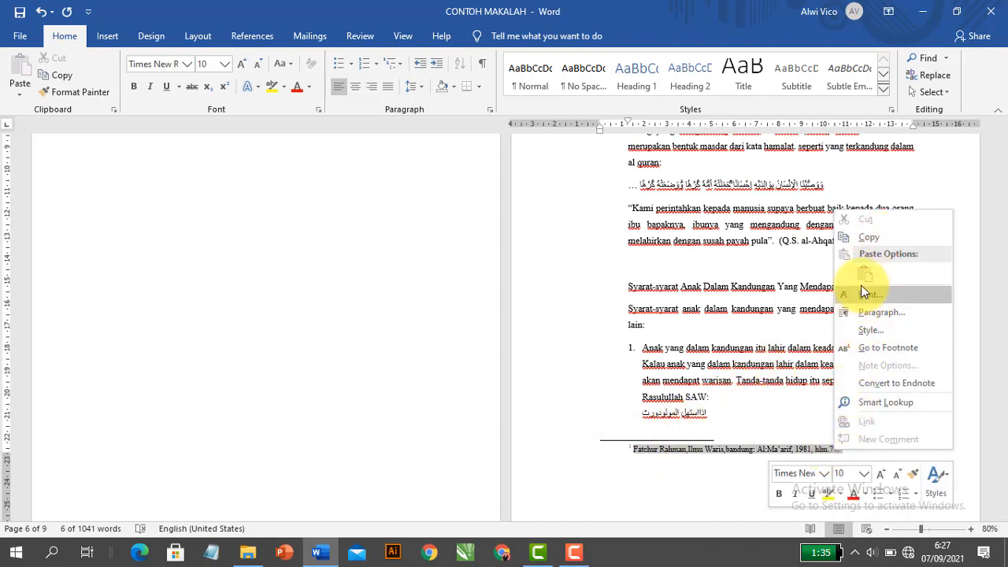
pyautogui.click(875, 237)
pyautogui.click(738, 422)
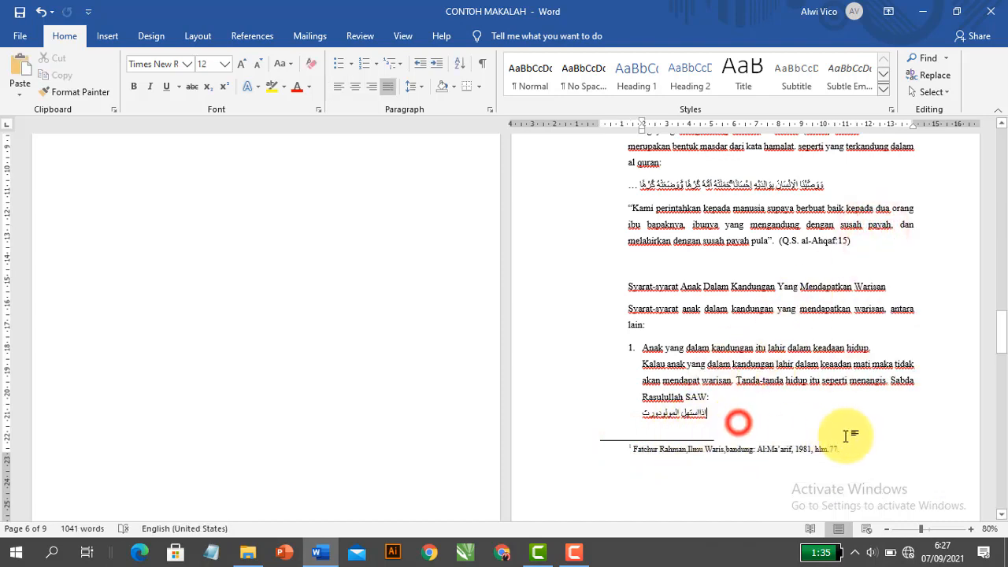
pyautogui.moveTo(855, 443); pyautogui.dragTo(655, 448)
pyautogui.click(633, 449)
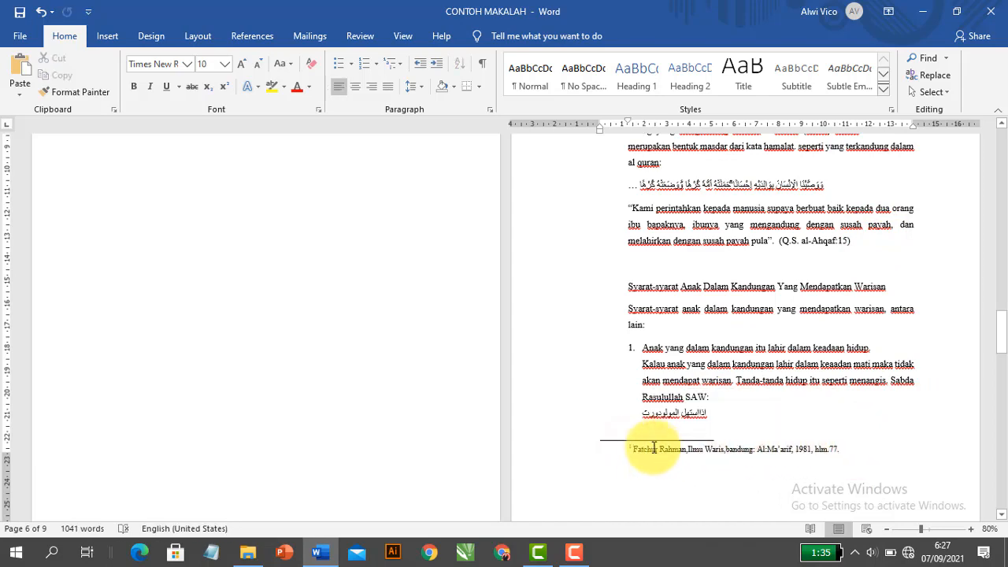
# - Replace the 1 after "dilahirkan." in the first BAB II paragraph with an inserted footnote containing the copied Ilmu Waris citation
pyautogui.scroll(5, 654, 448)
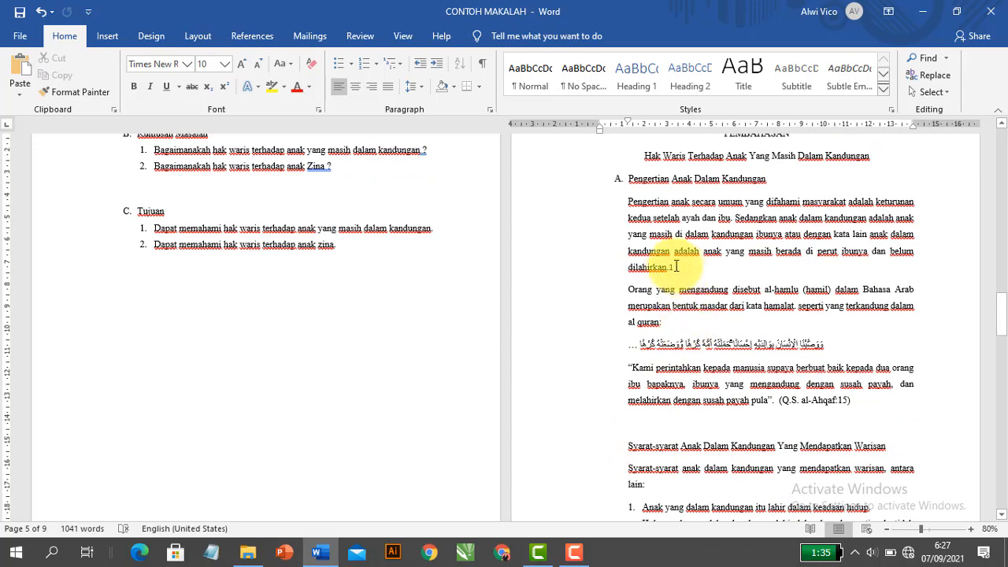
pyautogui.click(676, 266)
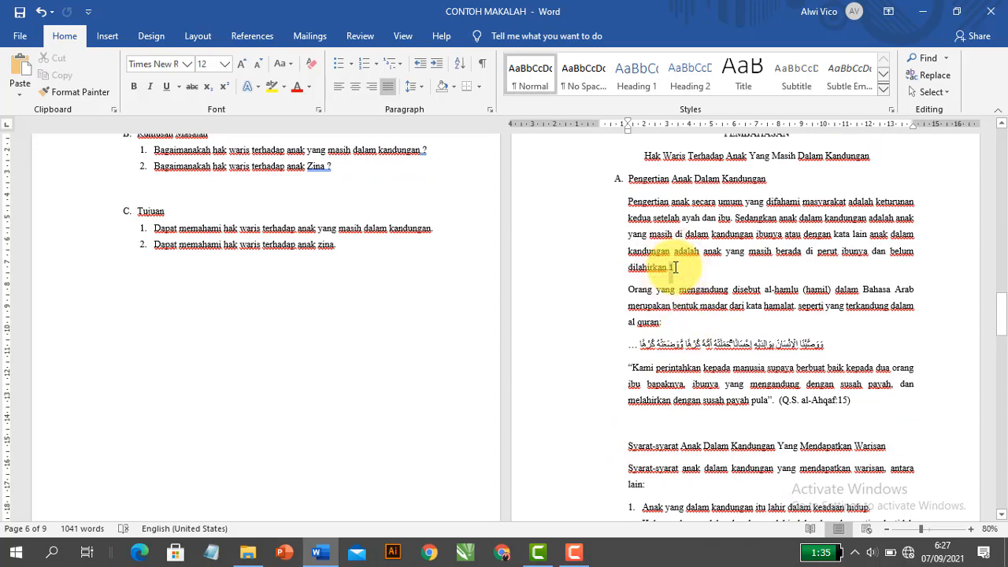
pyautogui.press('BackSpace')
pyautogui.scroll(-8, 676, 267)
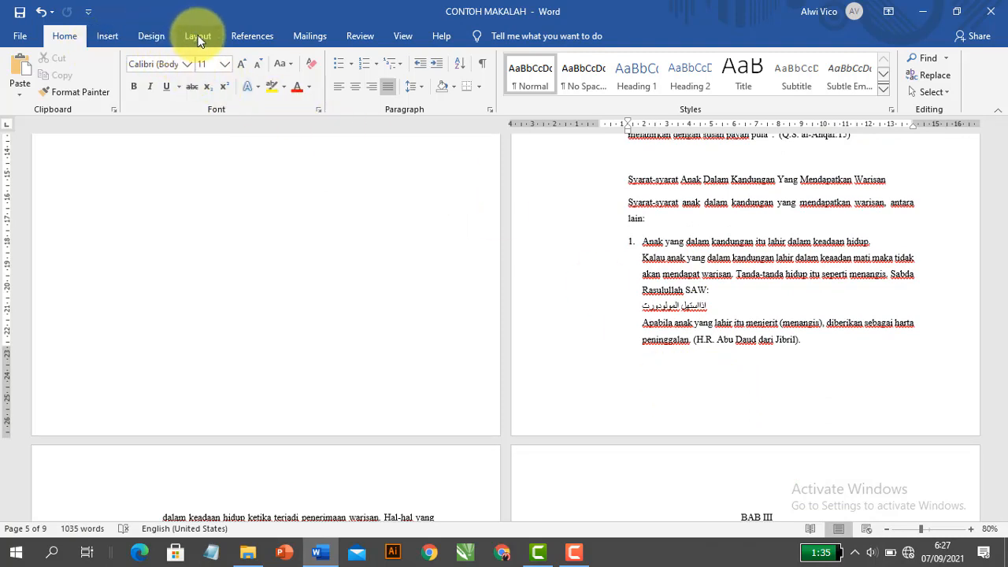
pyautogui.click(252, 37)
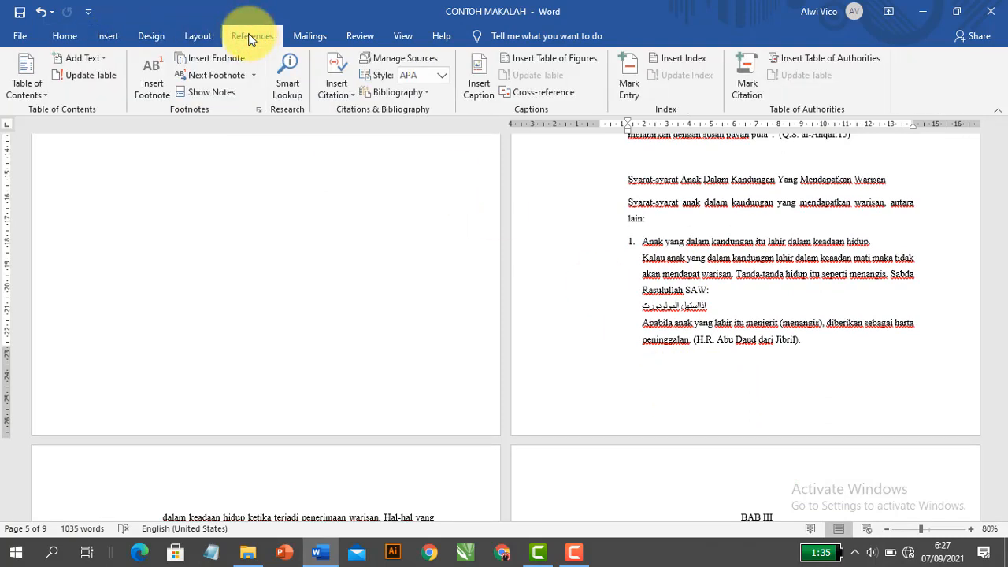
pyautogui.click(156, 100)
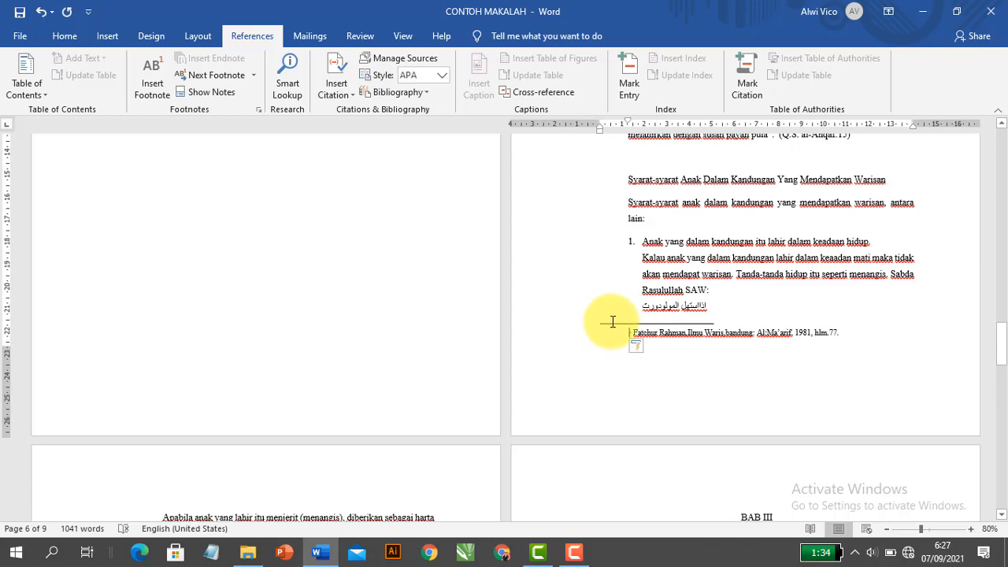
pyautogui.scroll(-3, 855, 351)
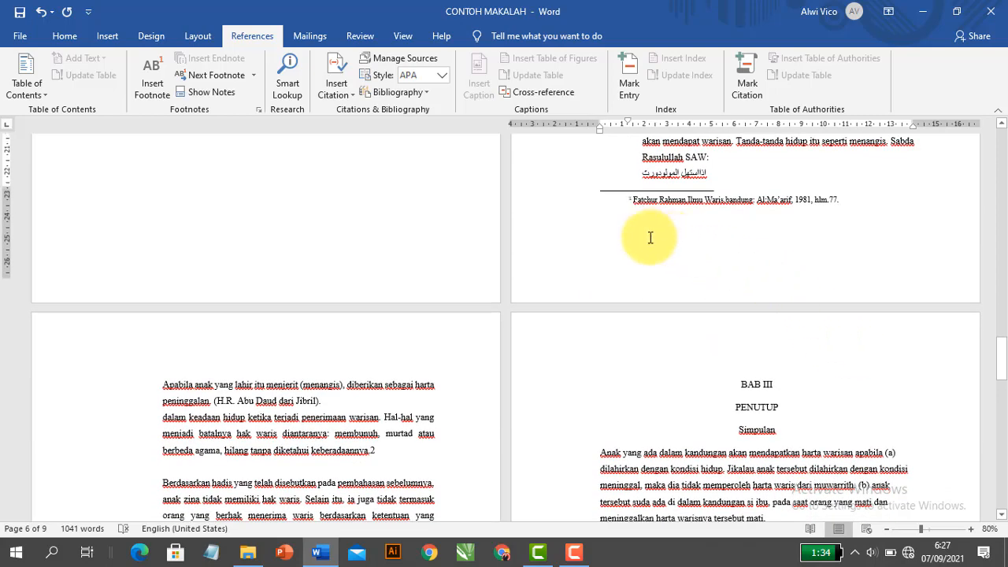
pyautogui.scroll(-3, 651, 237)
pyautogui.scroll(-2, 518, 292)
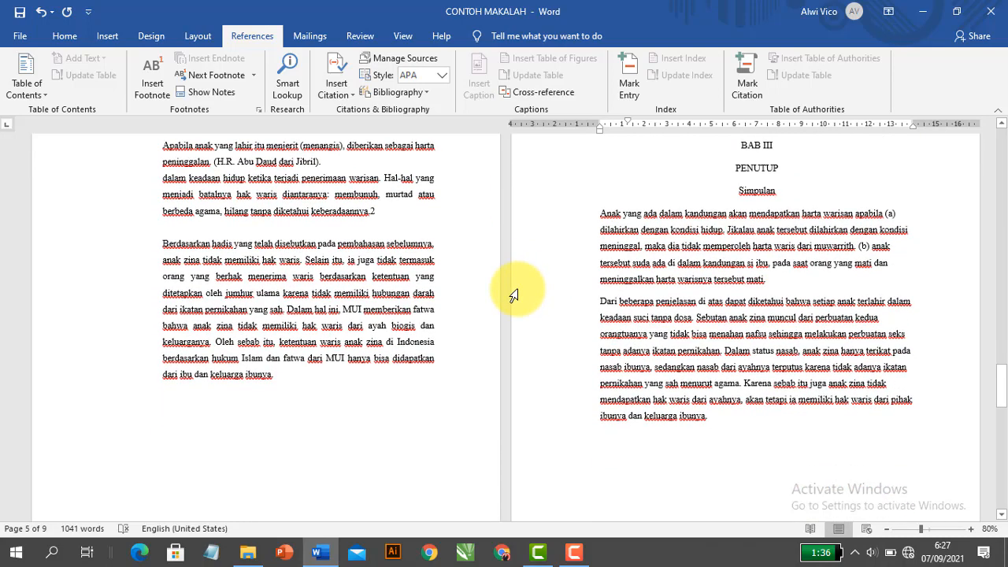
# - Make the centered BAB III and PENUTUP heading lines bold
pyautogui.scroll(5, 514, 295)
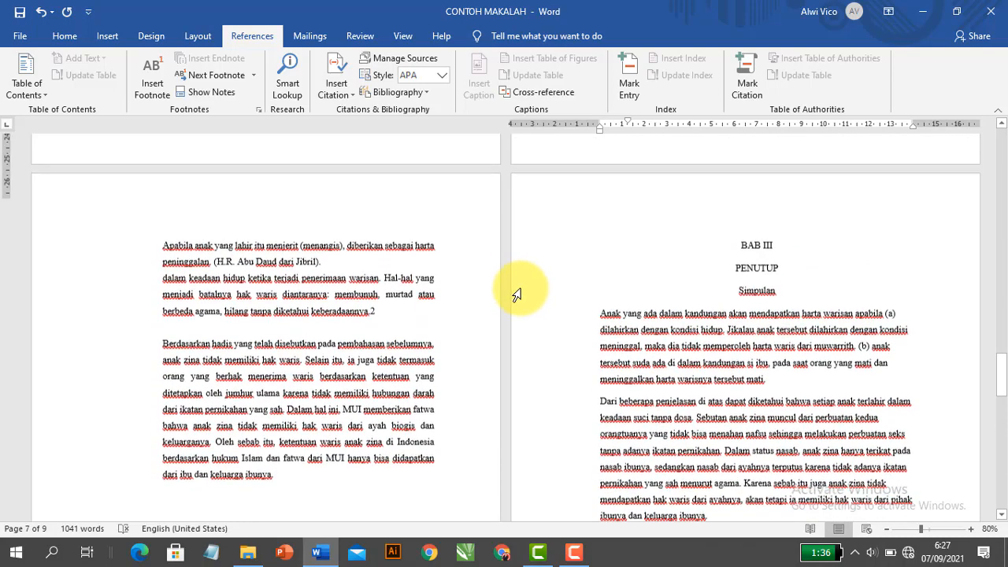
pyautogui.moveTo(726, 278); pyautogui.dragTo(776, 325)
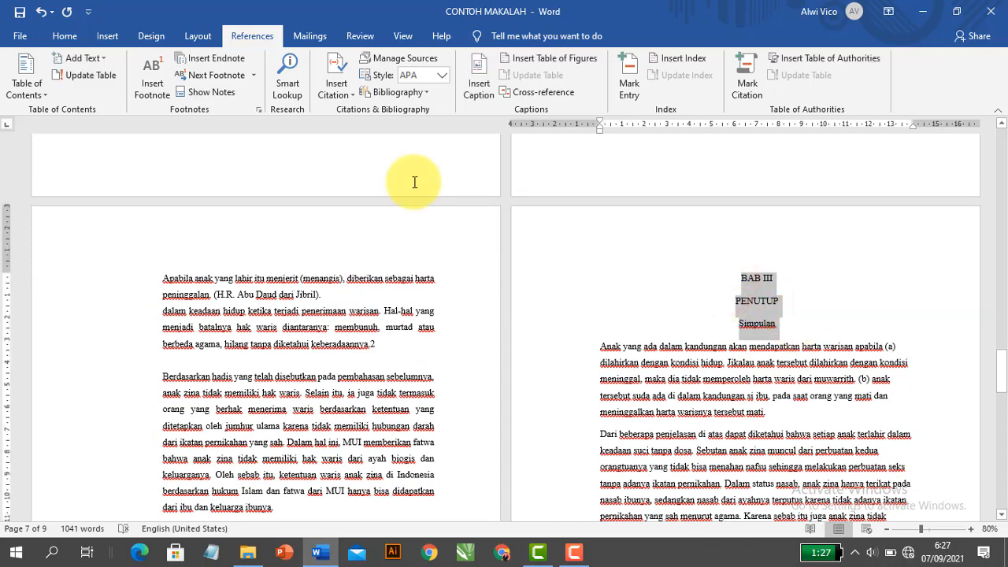
pyautogui.click(65, 39)
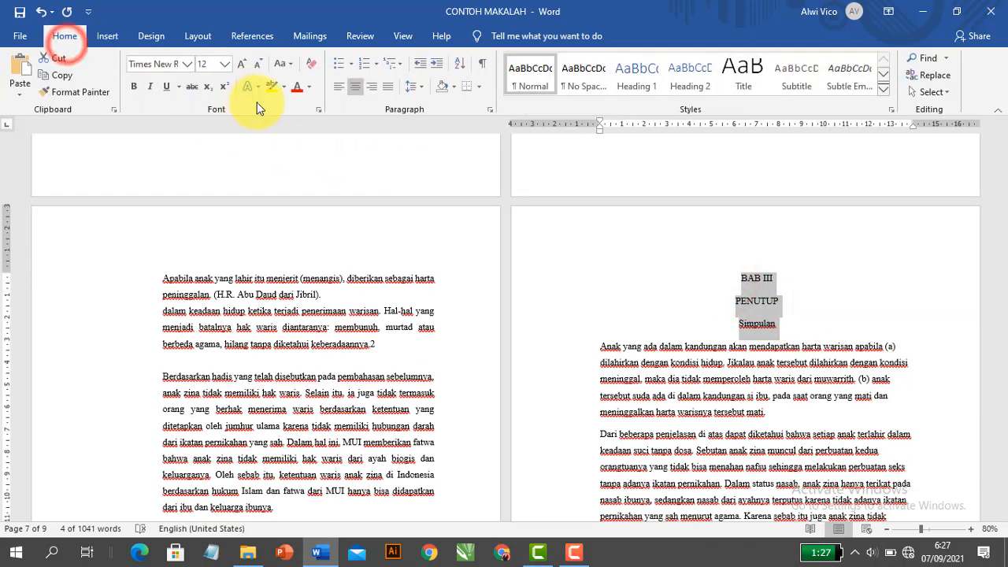
pyautogui.click(355, 86)
pyautogui.click(355, 87)
pyautogui.click(771, 298)
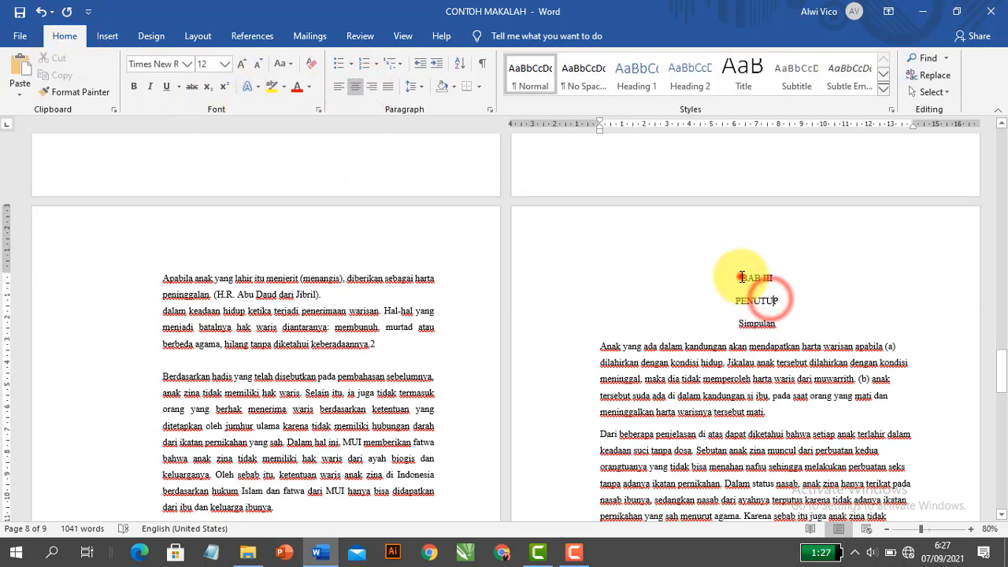
pyautogui.moveTo(742, 277); pyautogui.dragTo(794, 297)
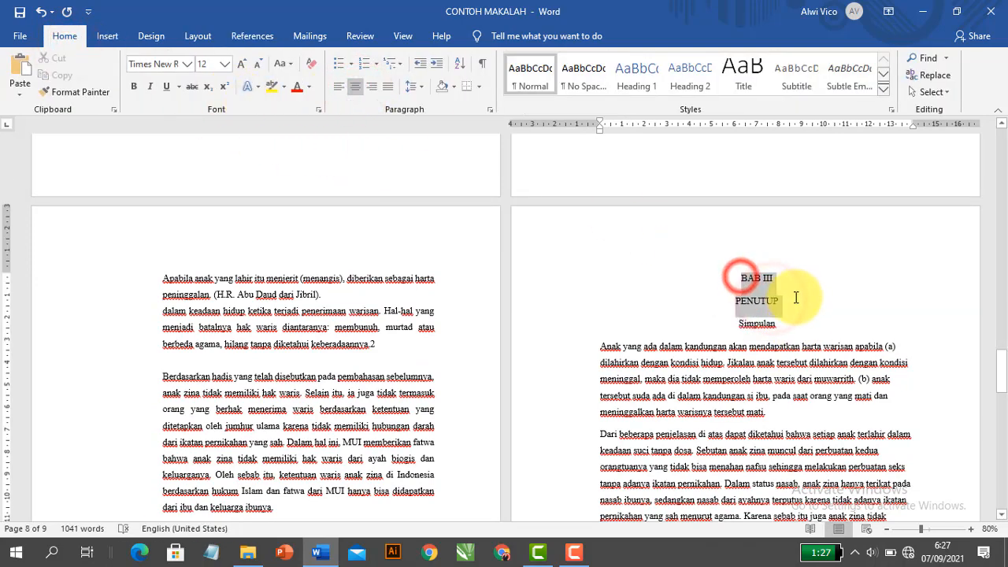
pyautogui.click(134, 87)
pyautogui.click(672, 317)
# - Left-align the Simpulan subheading and number it with capital letters, starting a new list at A
pyautogui.scroll(-2, 673, 318)
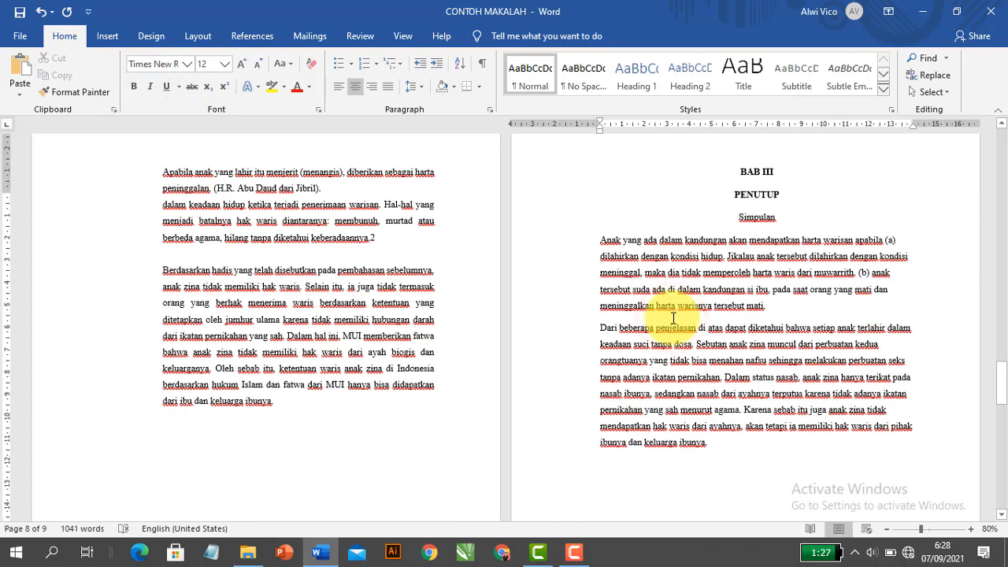
pyautogui.scroll(1, 673, 319)
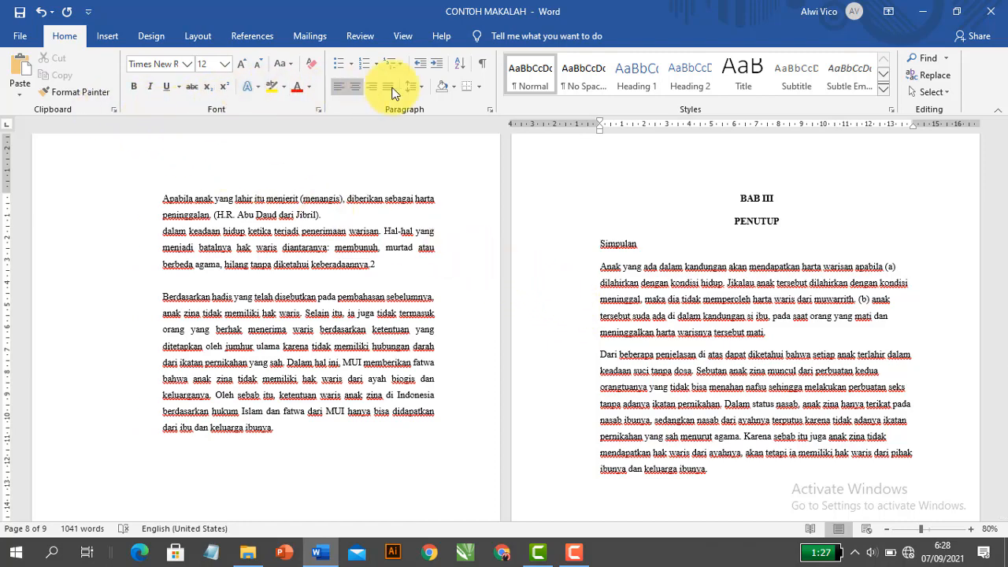
pyautogui.click(375, 67)
pyautogui.click(394, 125)
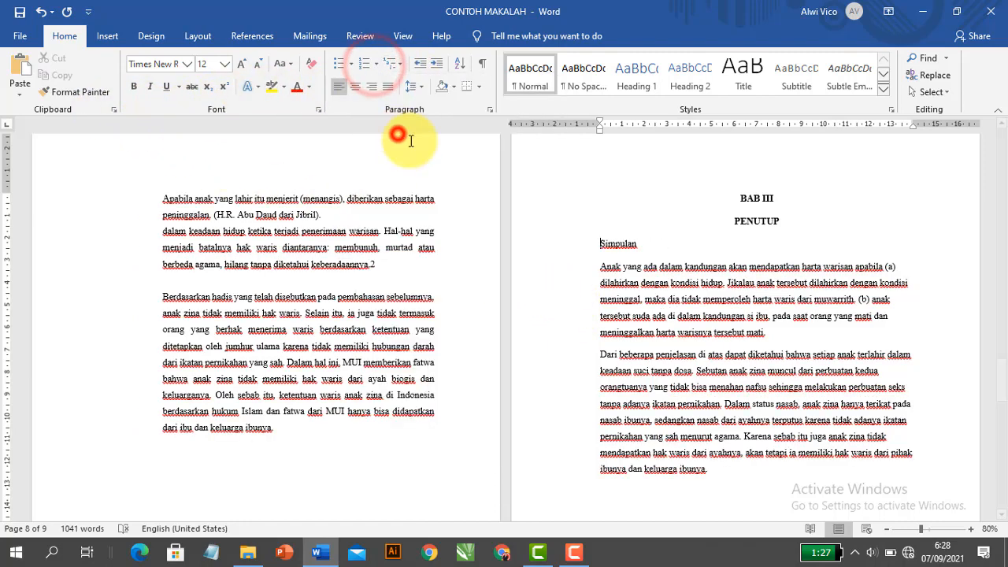
pyautogui.click(616, 242)
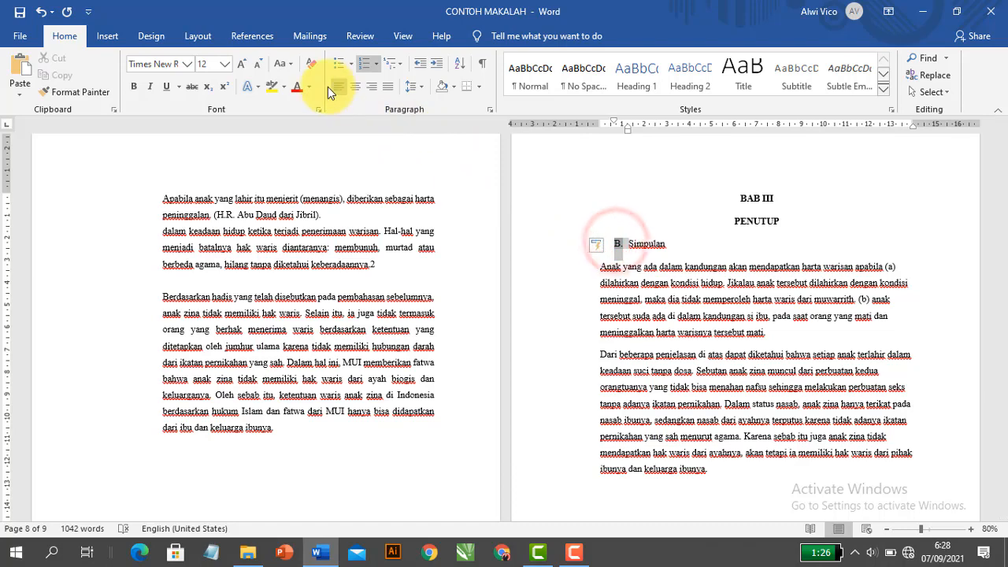
pyautogui.click(377, 64)
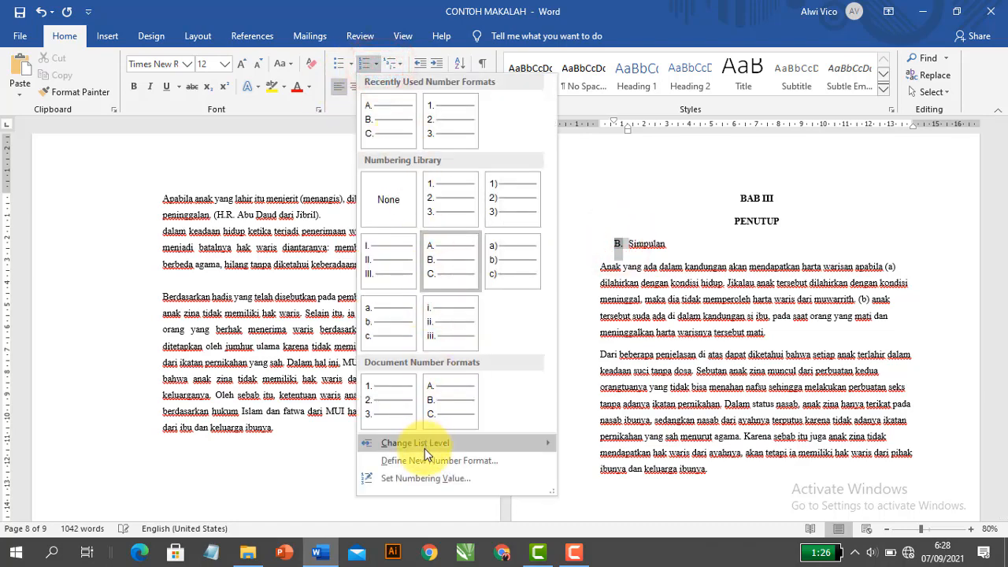
pyautogui.click(419, 479)
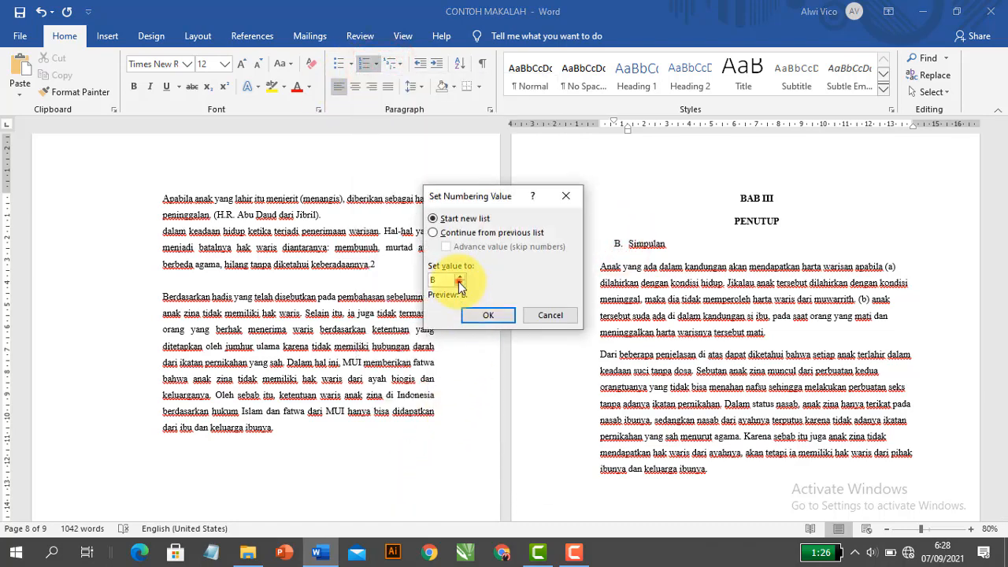
pyautogui.click(478, 317)
# - Indent both paragraphs under Simpulan so they line up with the subheading's text
pyautogui.moveTo(596, 266); pyautogui.dragTo(701, 468)
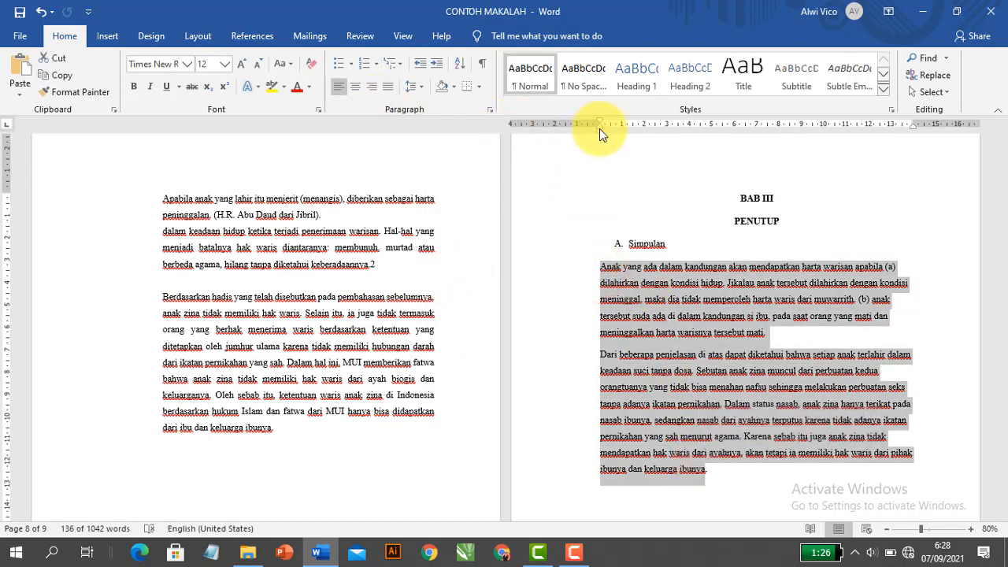
pyautogui.moveTo(600, 130); pyautogui.dragTo(628, 134)
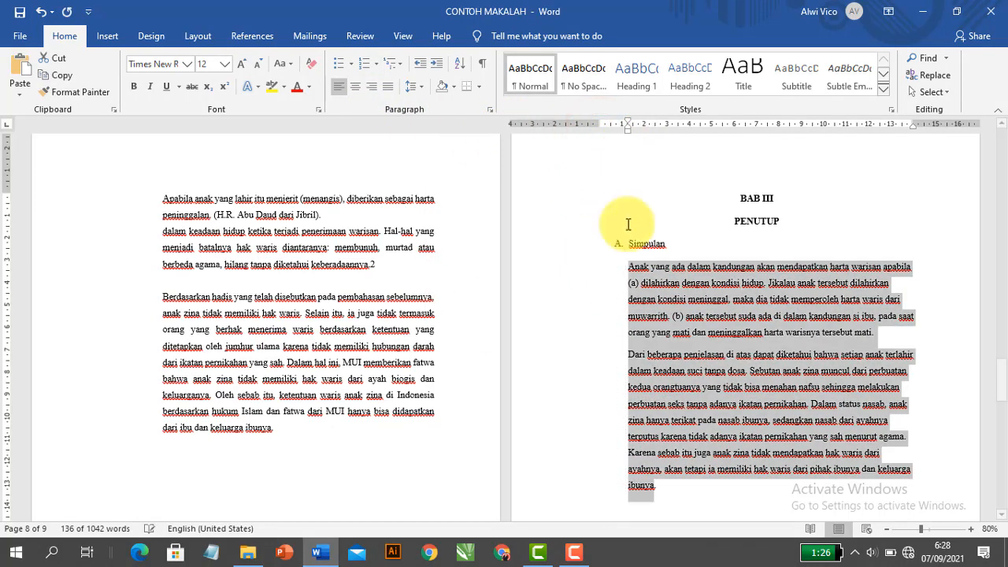
# - Center the DAFTAR PUSTAKA heading and make it bold
pyautogui.scroll(-8, 642, 265)
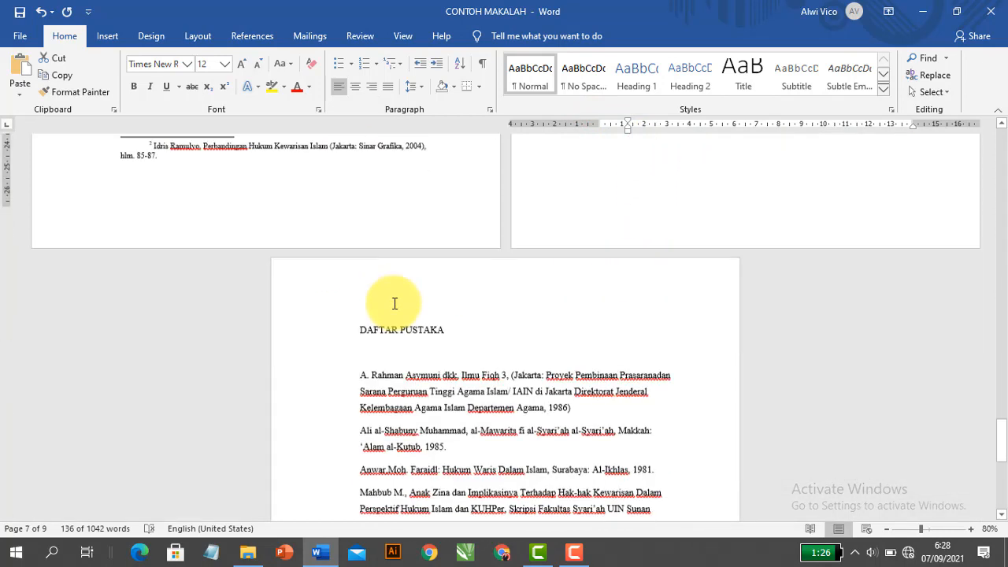
pyautogui.scroll(-3, 394, 303)
pyautogui.click(304, 221)
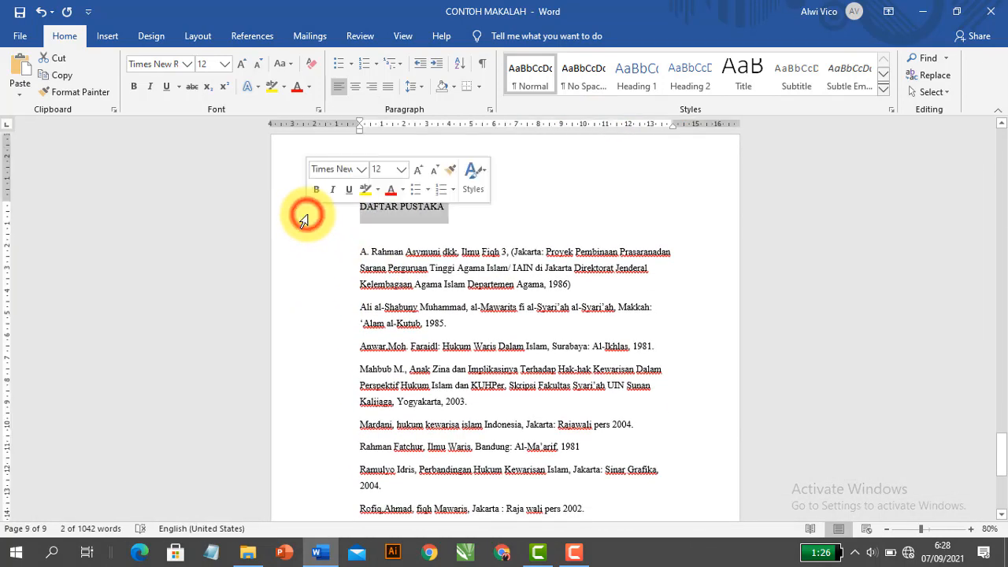
pyautogui.click(354, 90)
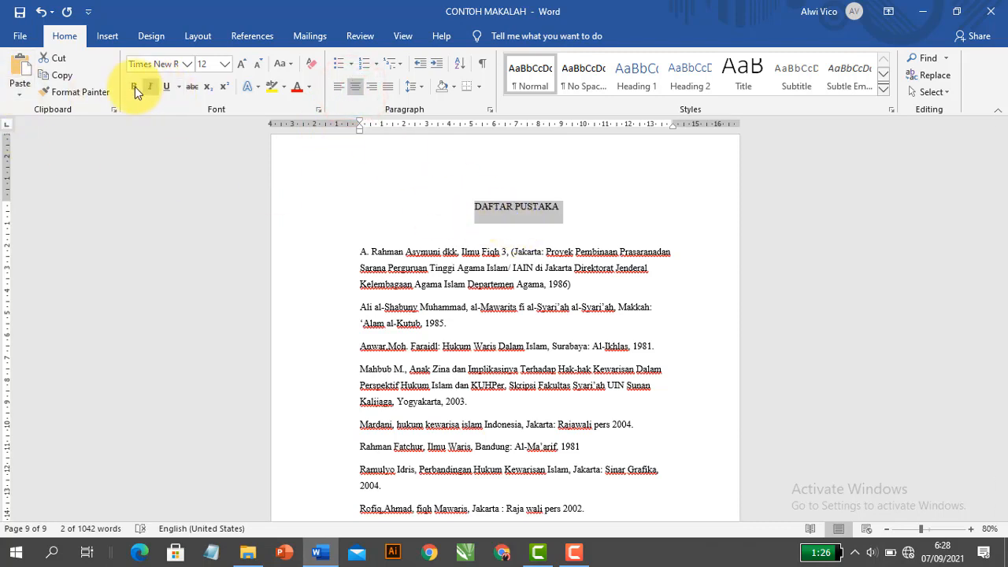
# - Justify all the bibliography entries under DAFTAR PUSTAKA
pyautogui.scroll(-1, 378, 227)
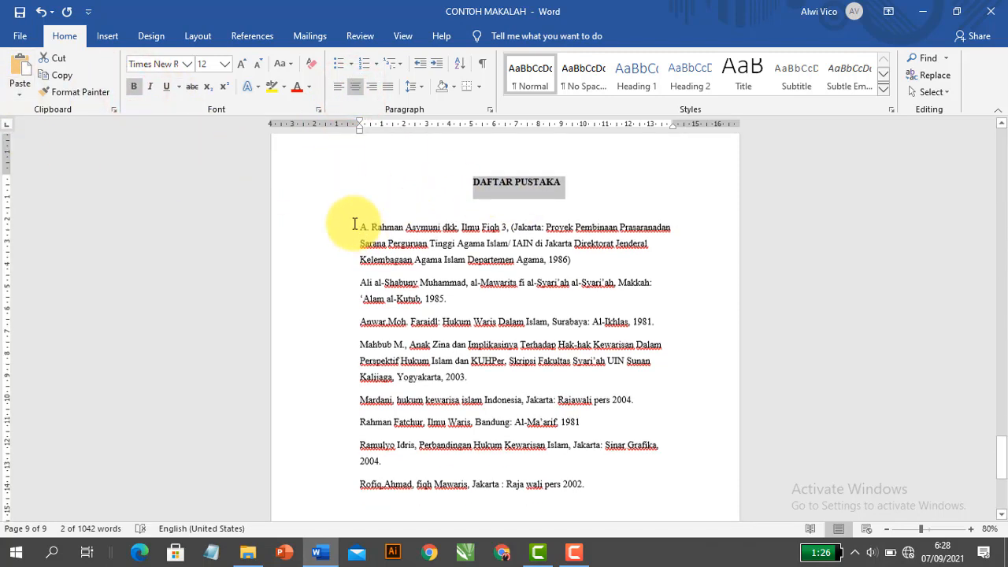
pyautogui.click(354, 224)
pyautogui.moveTo(353, 223); pyautogui.dragTo(607, 482)
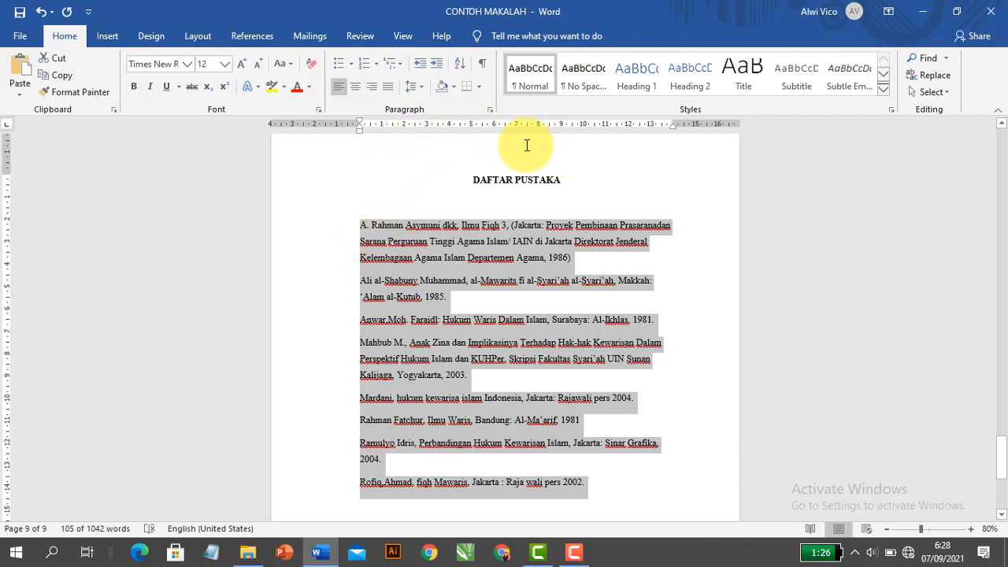
pyautogui.click(387, 86)
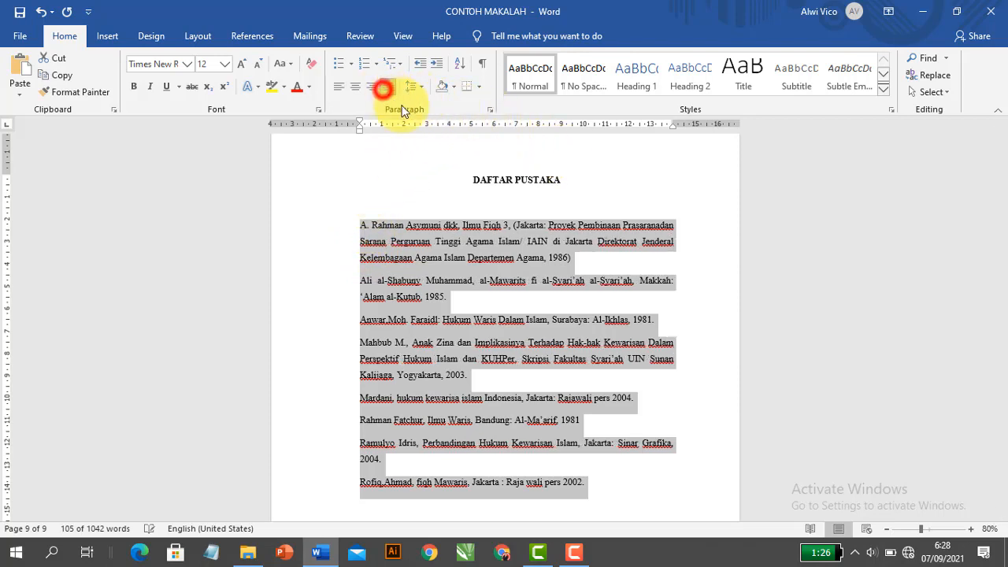
# - Apply a Hanging special indent to all the bibliography entries in the paragraph settings
pyautogui.click(487, 112)
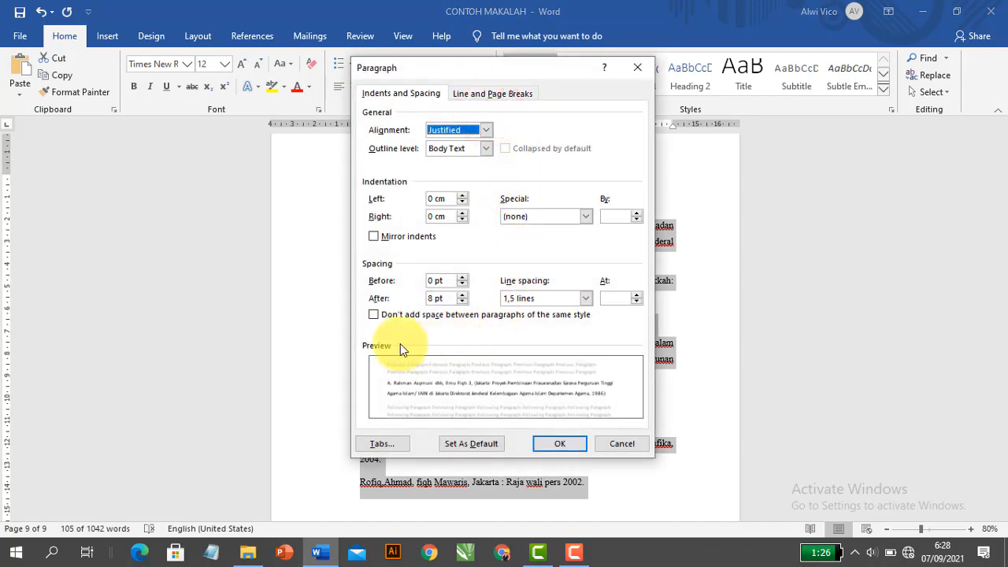
pyautogui.click(643, 66)
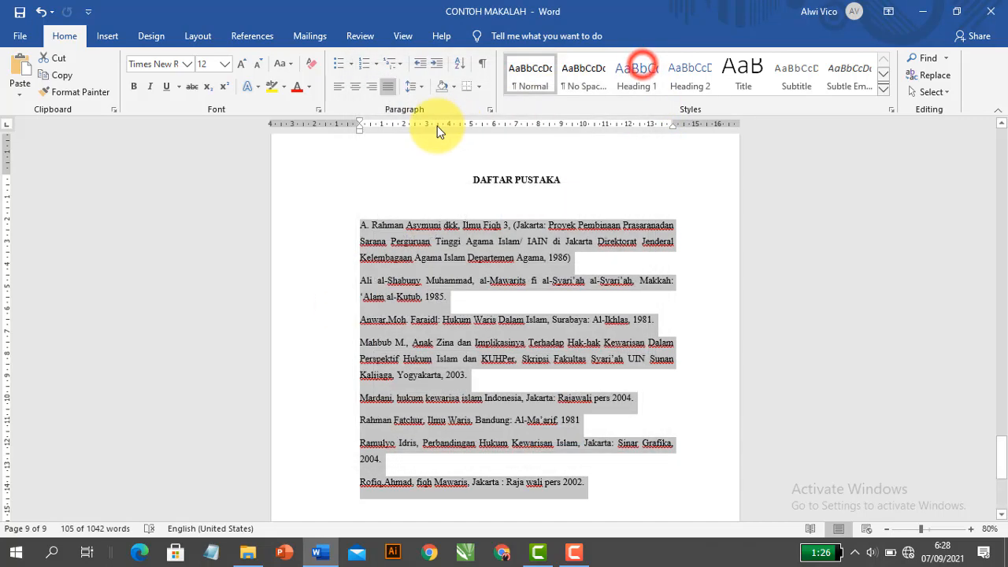
pyautogui.click(495, 110)
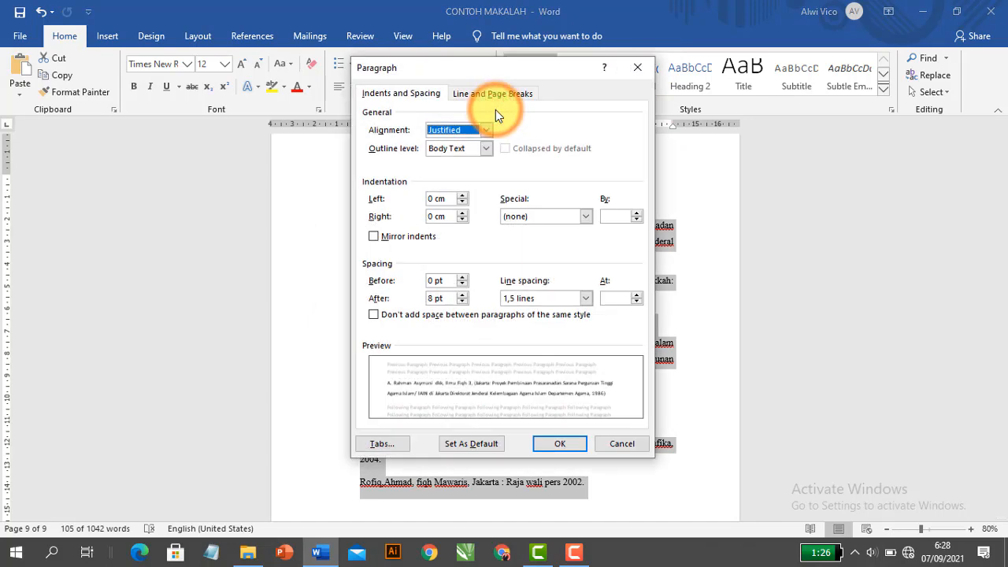
pyautogui.click(584, 216)
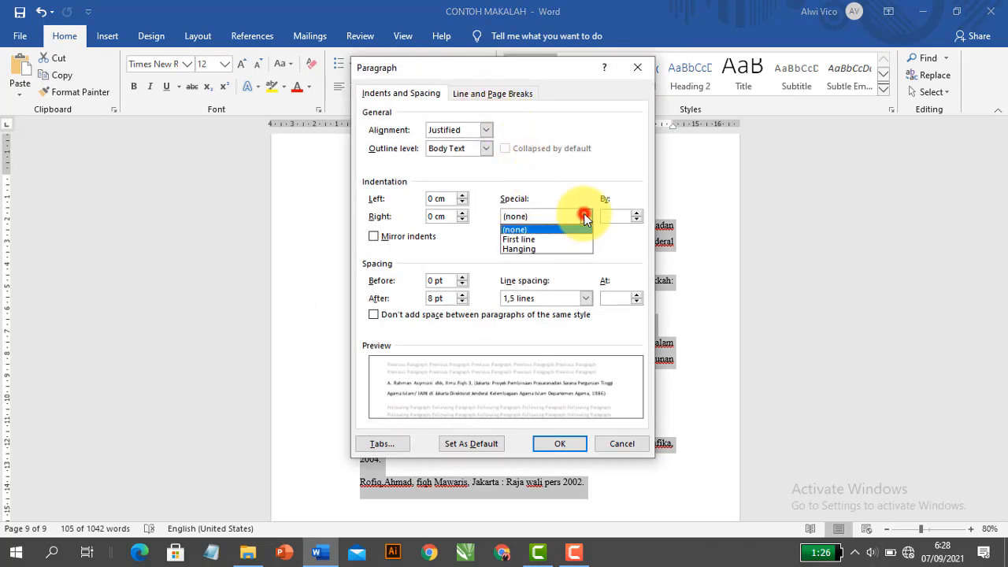
pyautogui.click(547, 250)
pyautogui.click(560, 443)
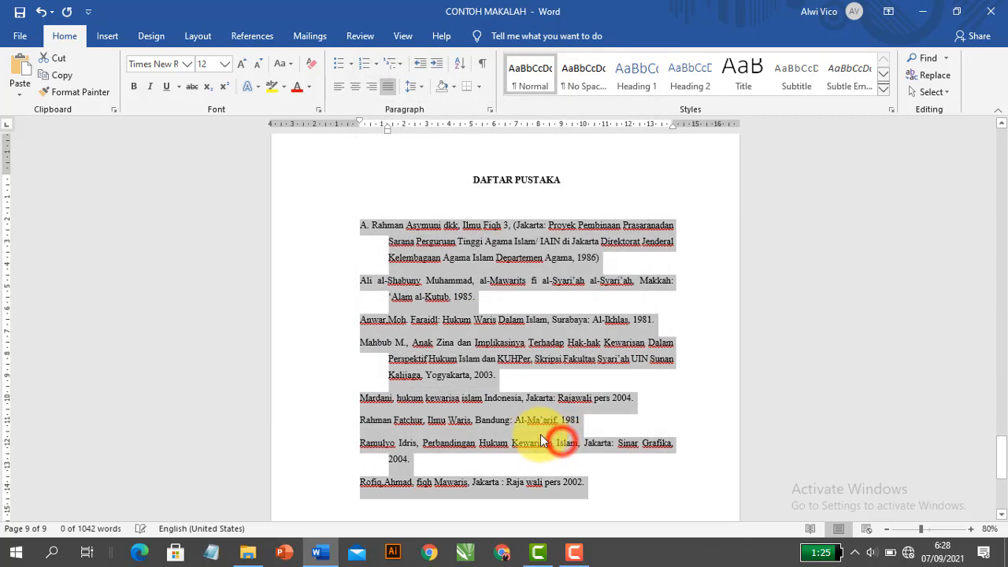
pyautogui.click(484, 397)
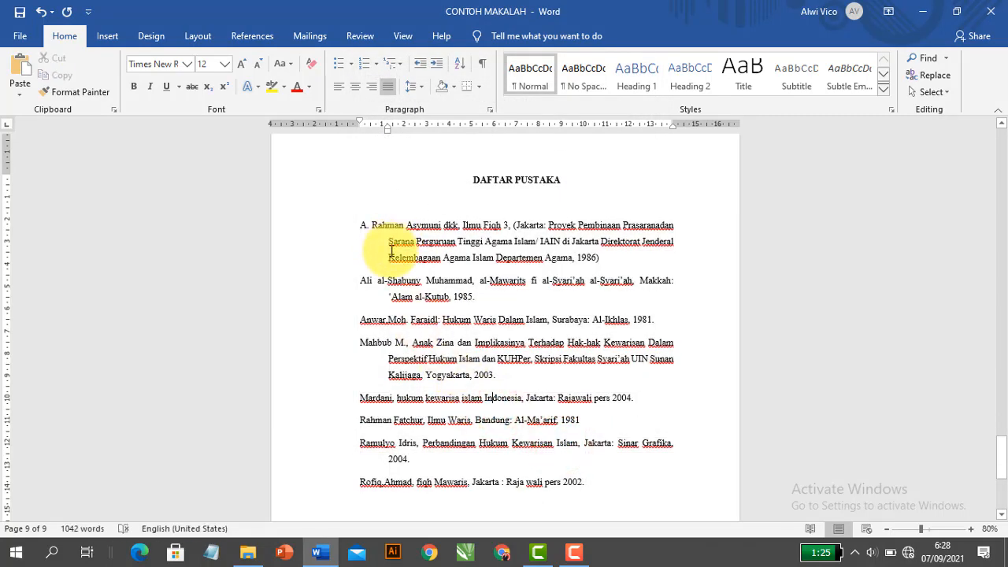
# - Justify the two paragraphs under Simpulan on the BAB III page
pyautogui.scroll(15, 410, 268)
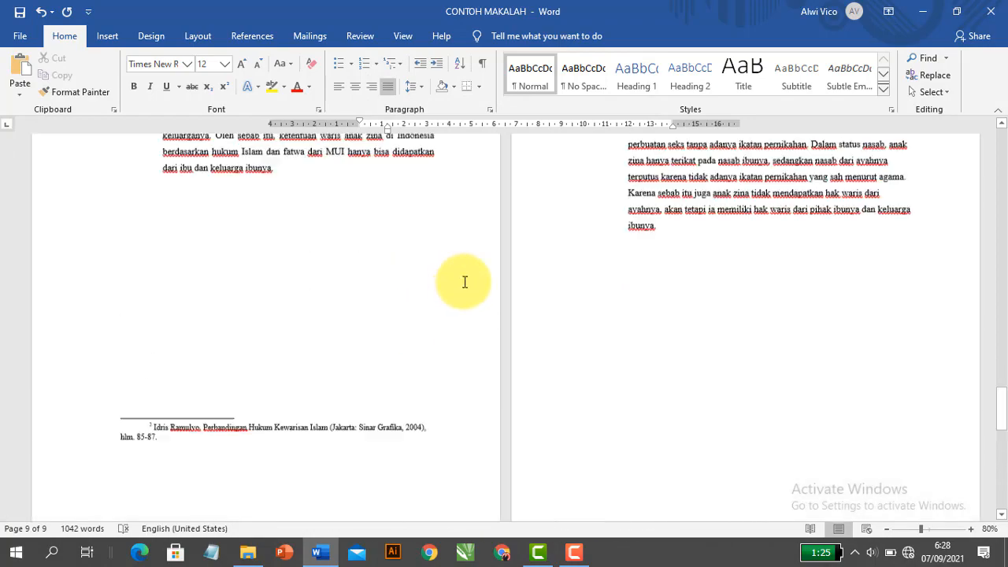
pyautogui.moveTo(628, 240); pyautogui.dragTo(759, 468)
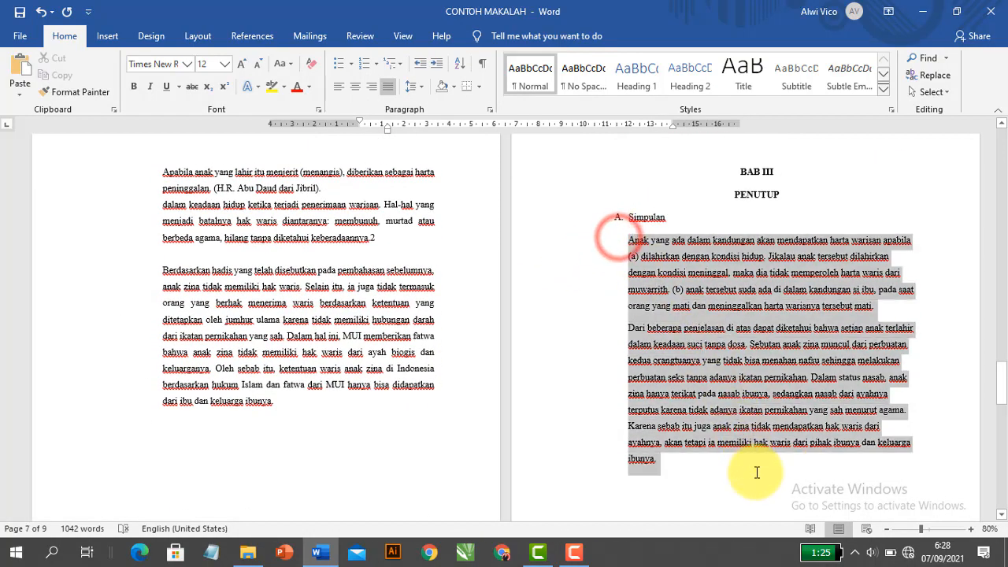
pyautogui.click(390, 88)
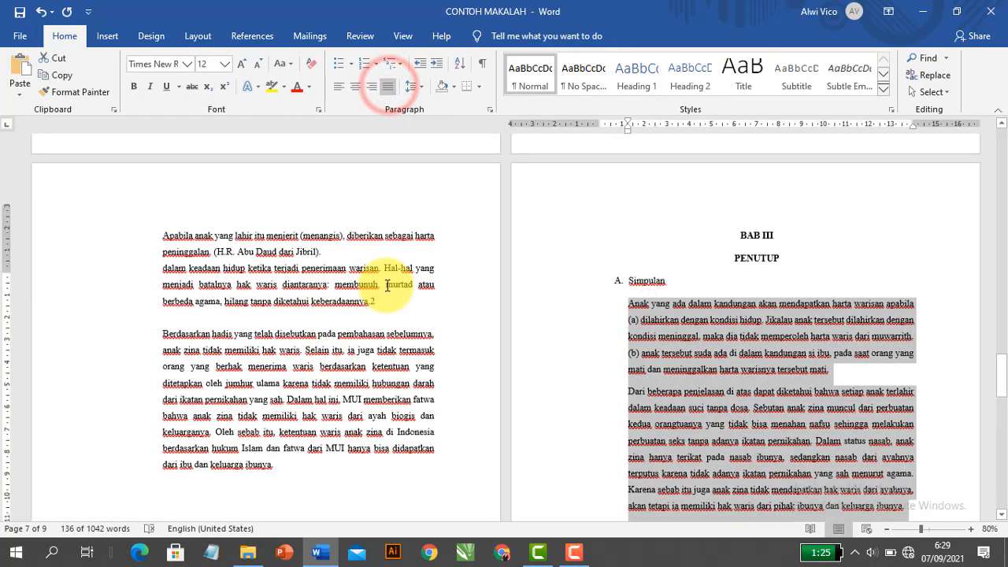
# - Review the formatting of the BAB II and BAB III text, the bibliography, and the opening pages of the paper
pyautogui.scroll(6, 646, 252)
pyautogui.scroll(6, 680, 248)
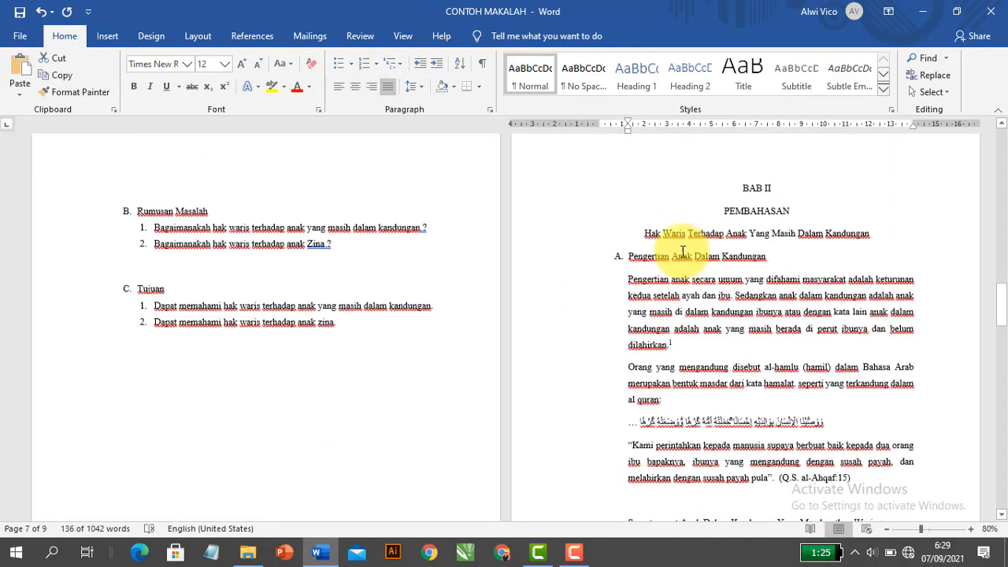
pyautogui.moveTo(619, 284); pyautogui.dragTo(739, 428)
pyautogui.scroll(-10, 654, 299)
pyautogui.click(706, 308)
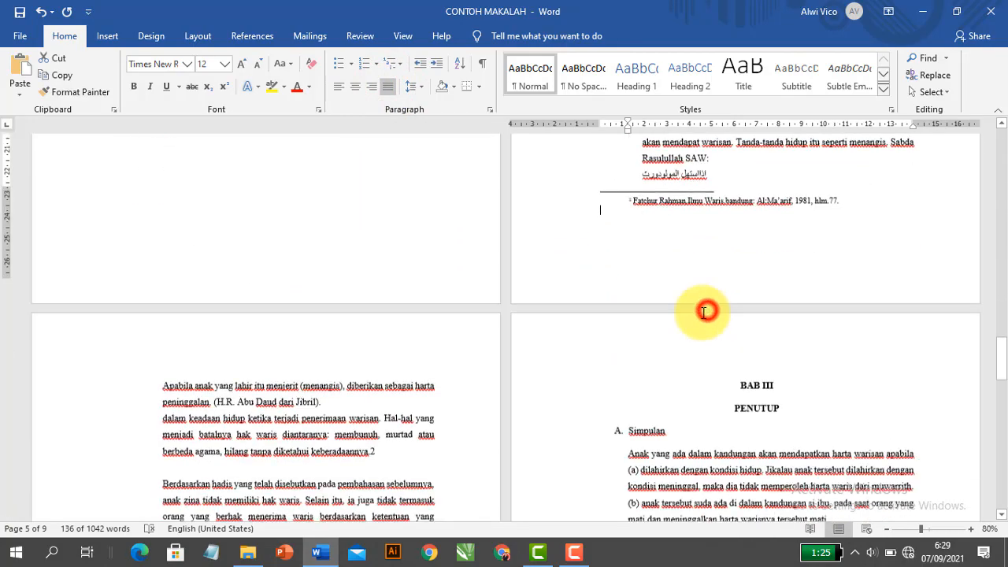
pyautogui.scroll(-3, 226, 351)
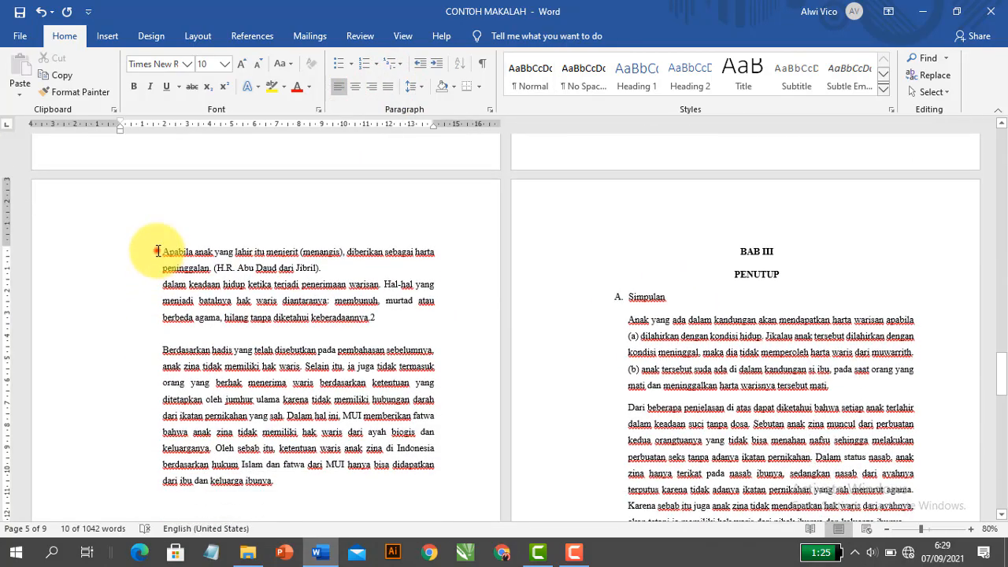
pyautogui.moveTo(163, 253); pyautogui.dragTo(360, 484)
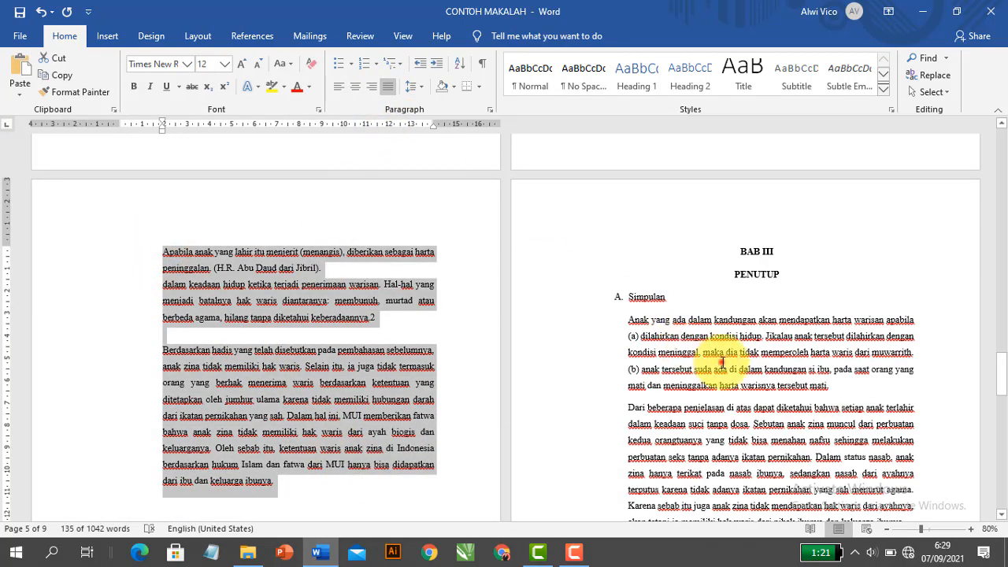
pyautogui.click(715, 362)
pyautogui.scroll(8, 716, 360)
pyautogui.moveTo(995, 333); pyautogui.dragTo(1004, 467)
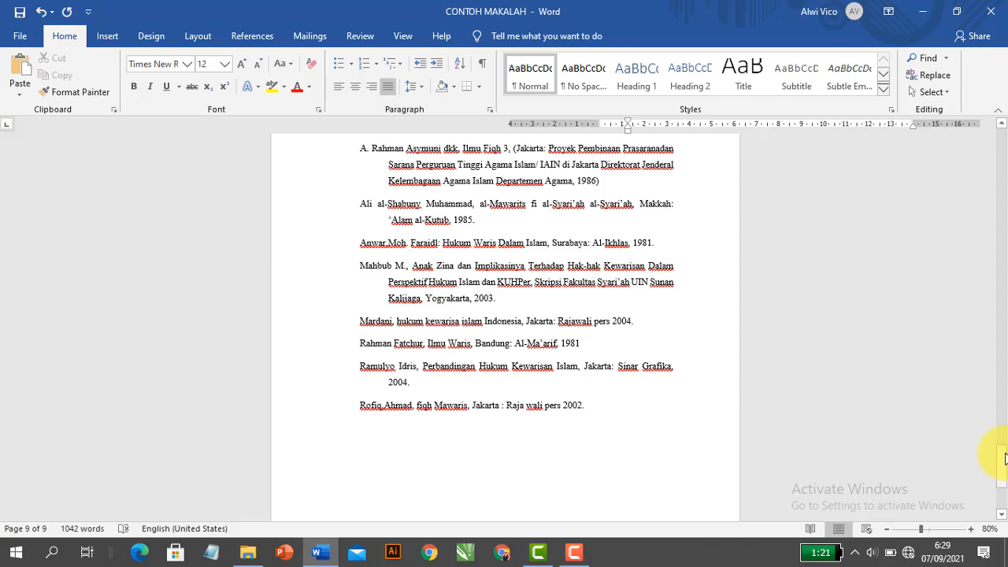
pyautogui.moveTo(1003, 467); pyautogui.dragTo(1005, 146)
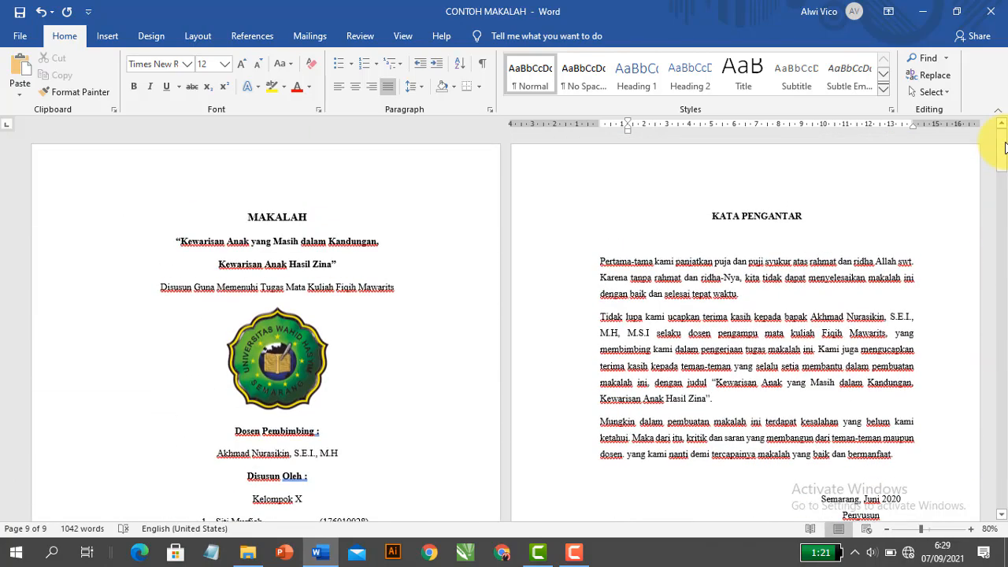